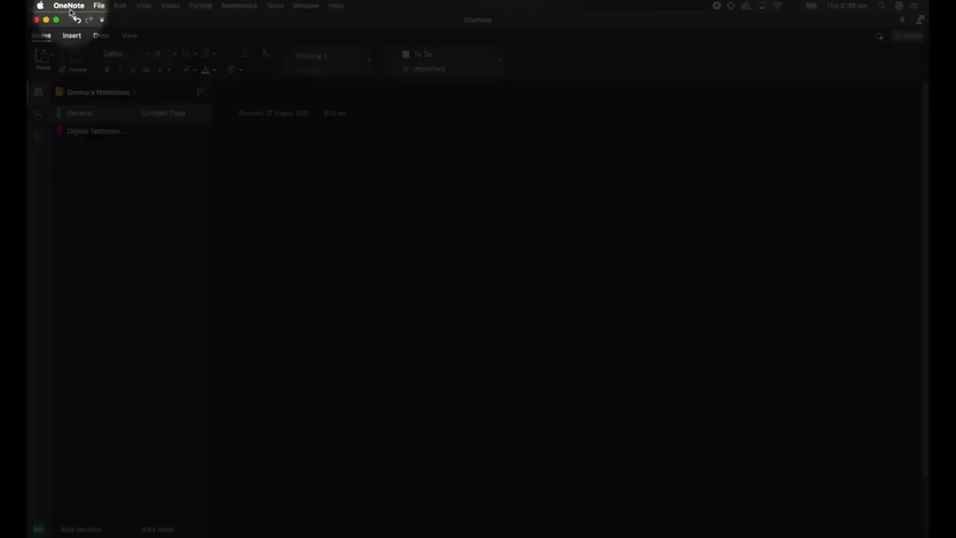
Turn off Dark Mode in the general preferences and close the preferences window.
click(70, 6)
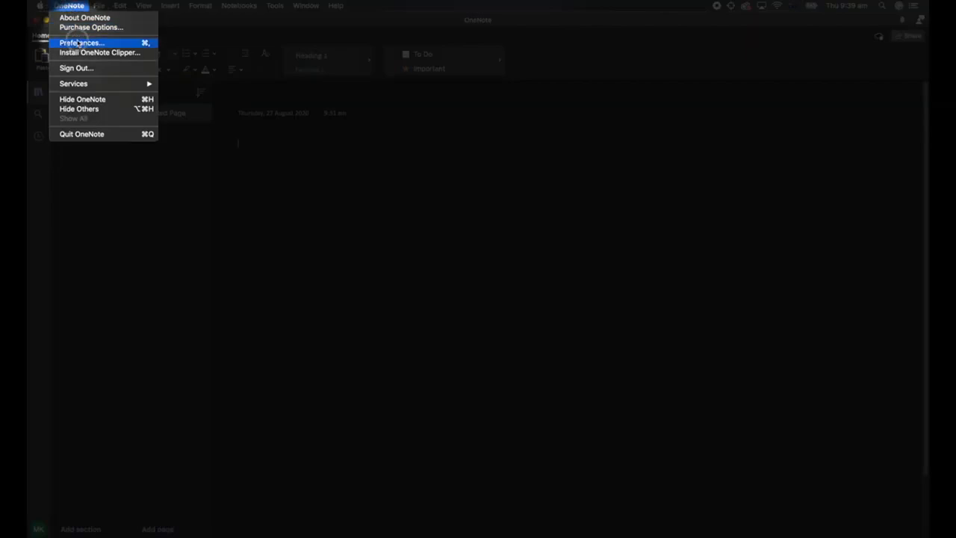
click(78, 43)
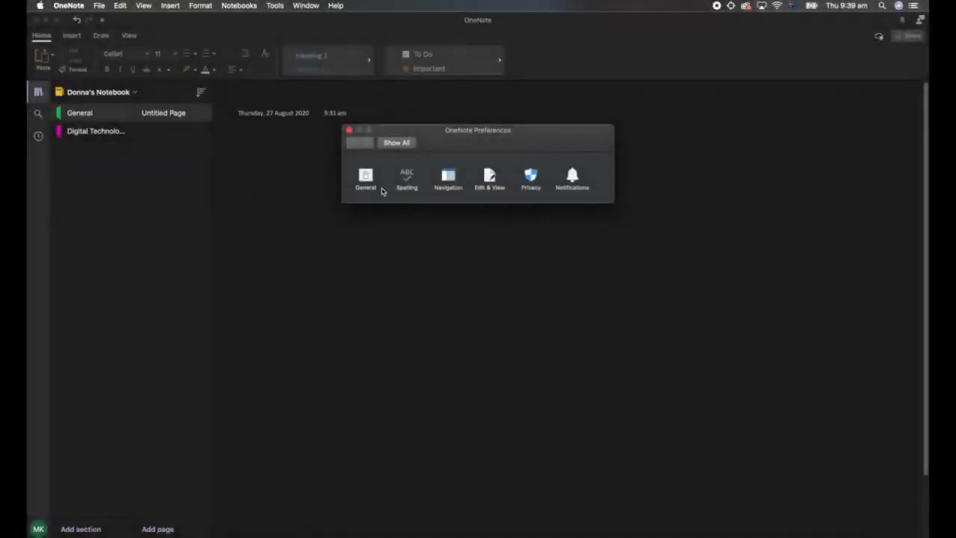
click(366, 176)
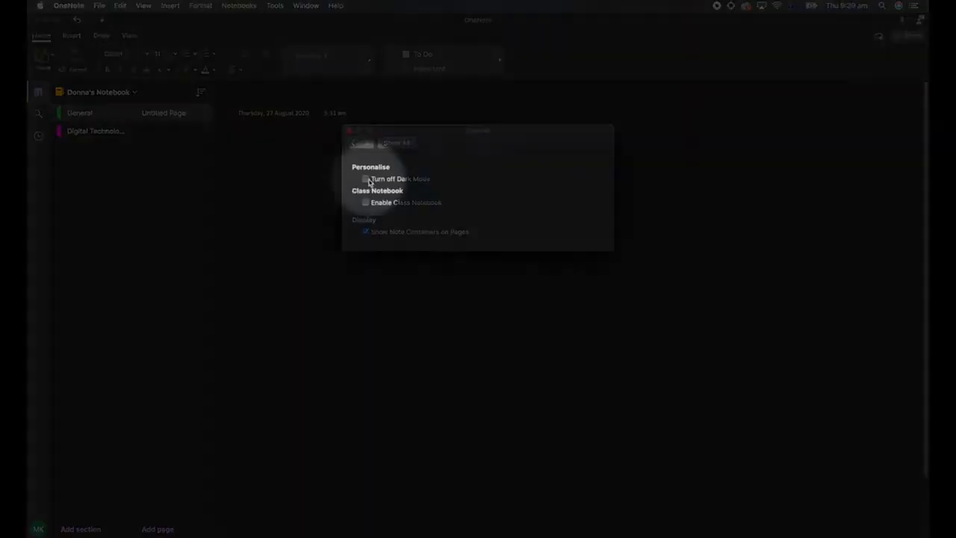
click(367, 180)
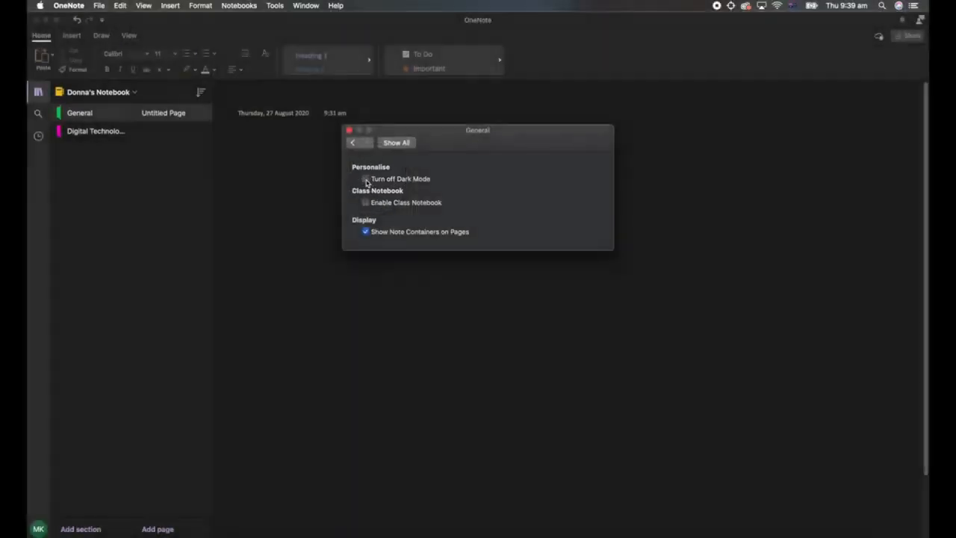
click(366, 180)
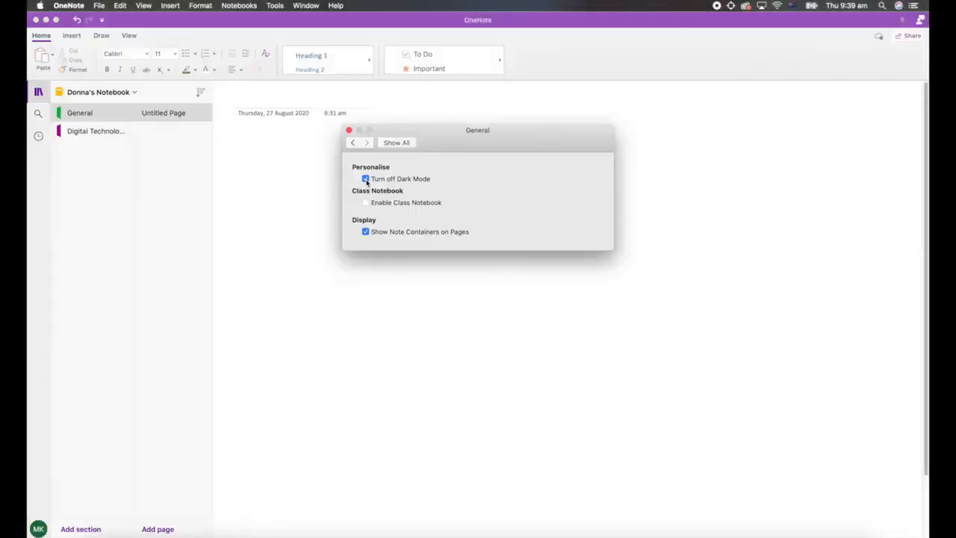
click(366, 180)
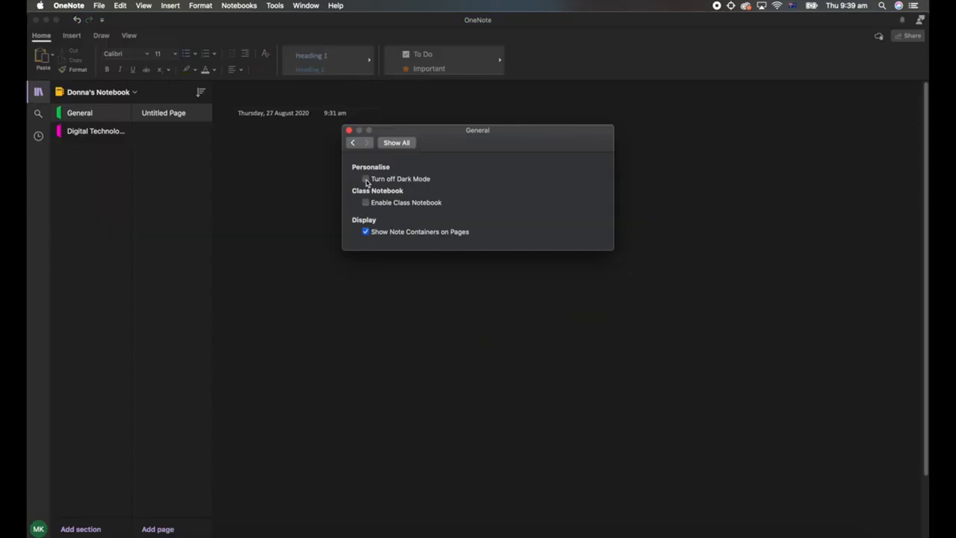
click(366, 180)
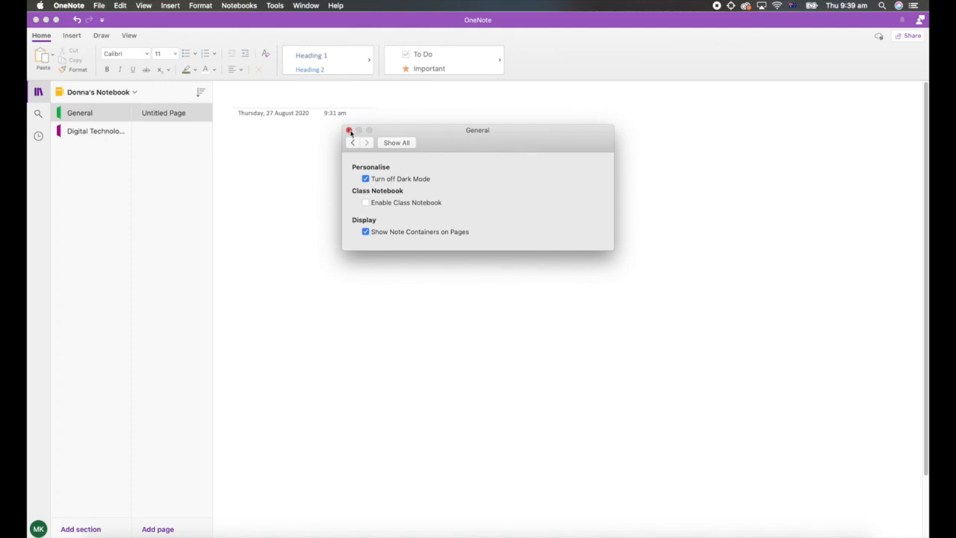
click(349, 132)
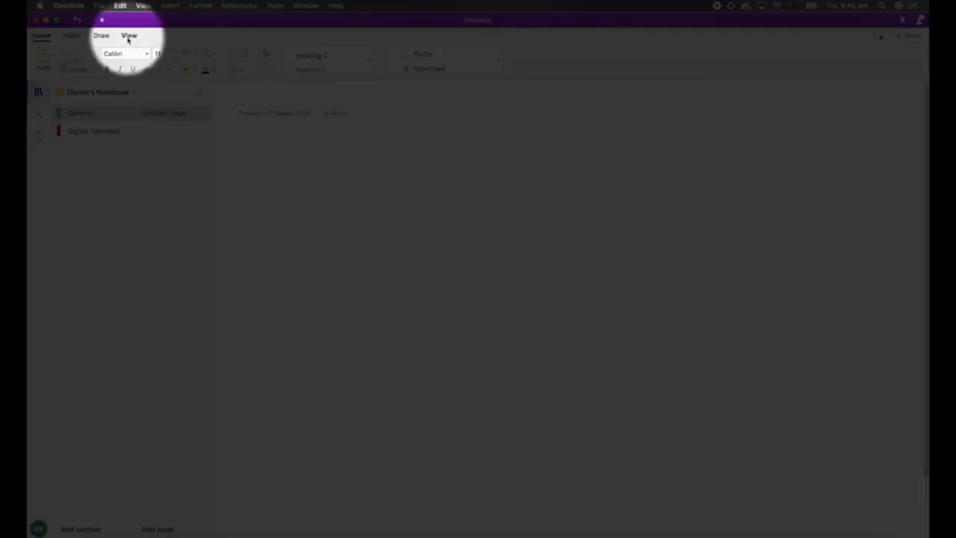
Set the paper colour of the untitled page in the General section to light green.
click(129, 37)
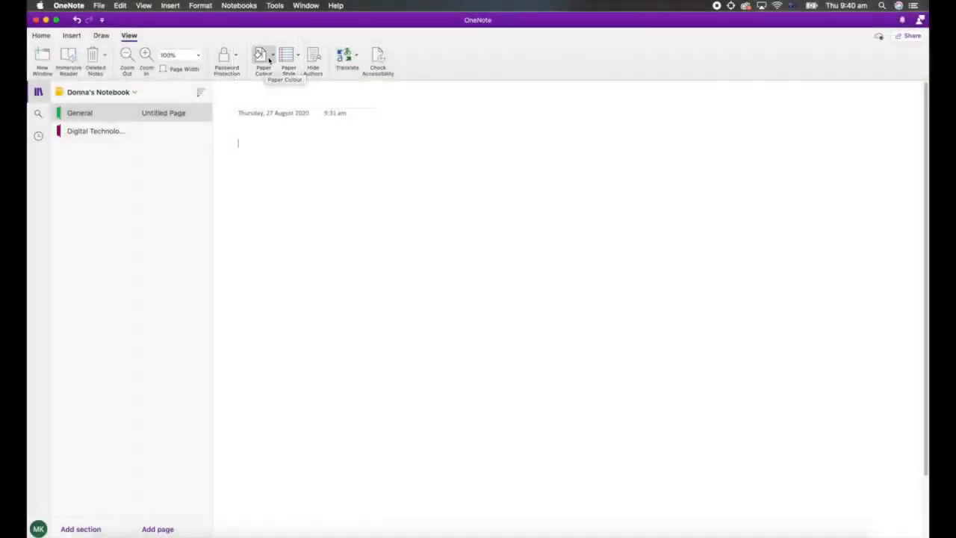
click(273, 57)
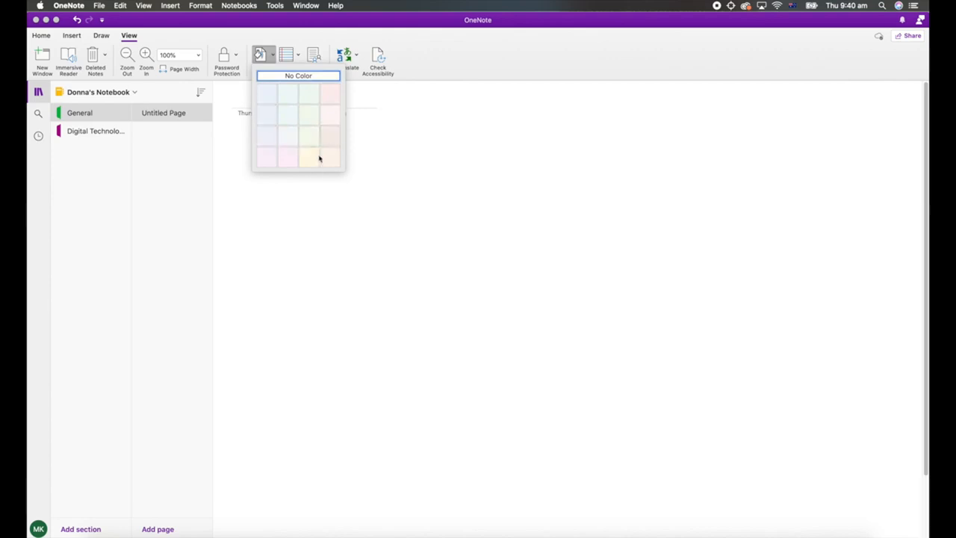
click(309, 94)
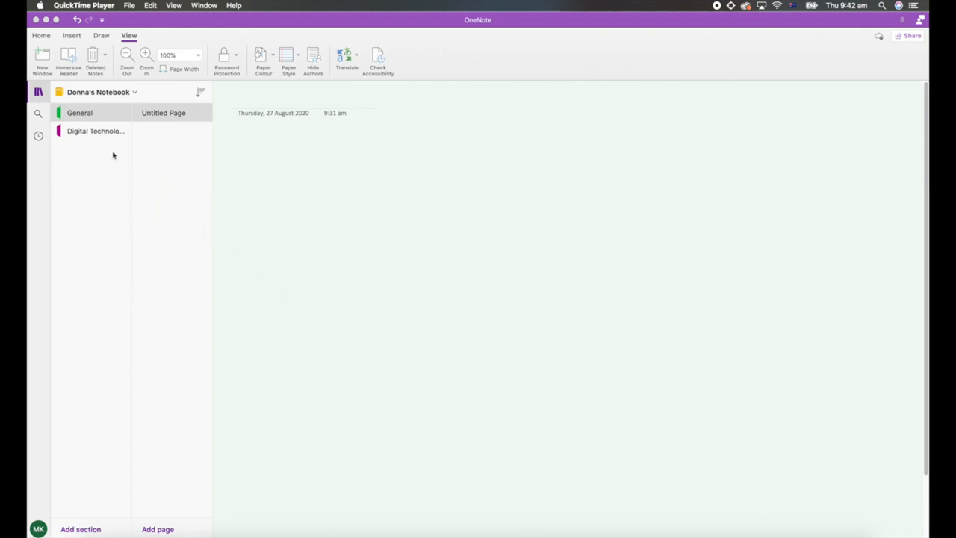
Copy the History section from the second notebook in the list to the first notebook.
click(92, 96)
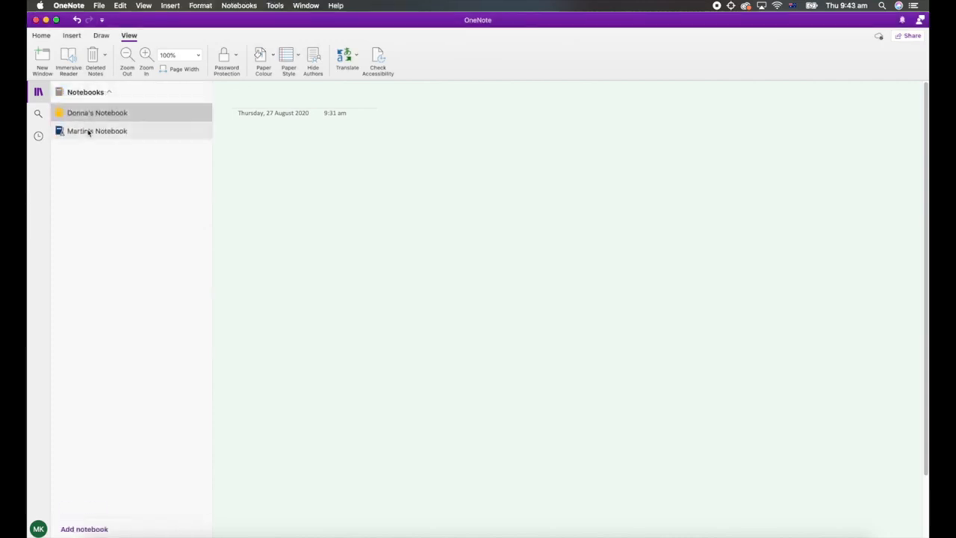
click(97, 129)
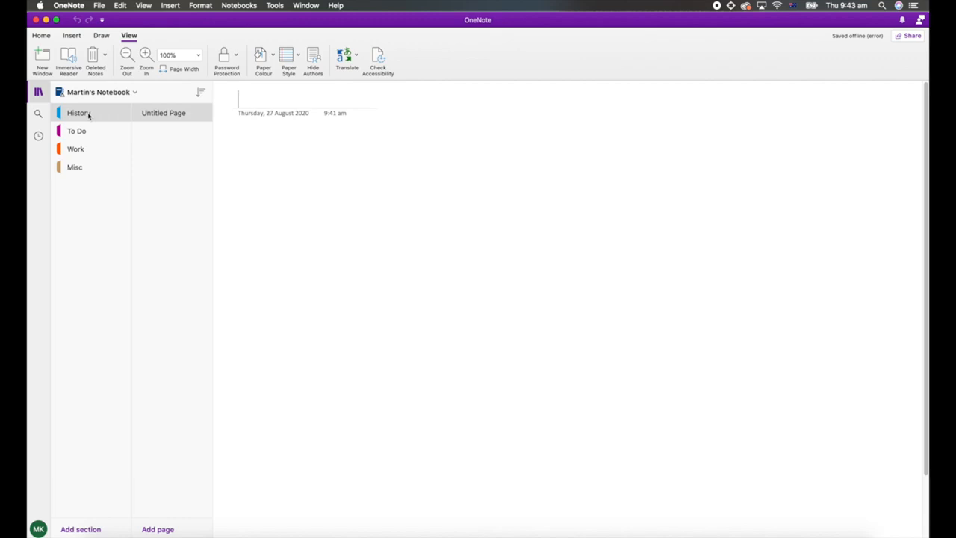
right_click(88, 115)
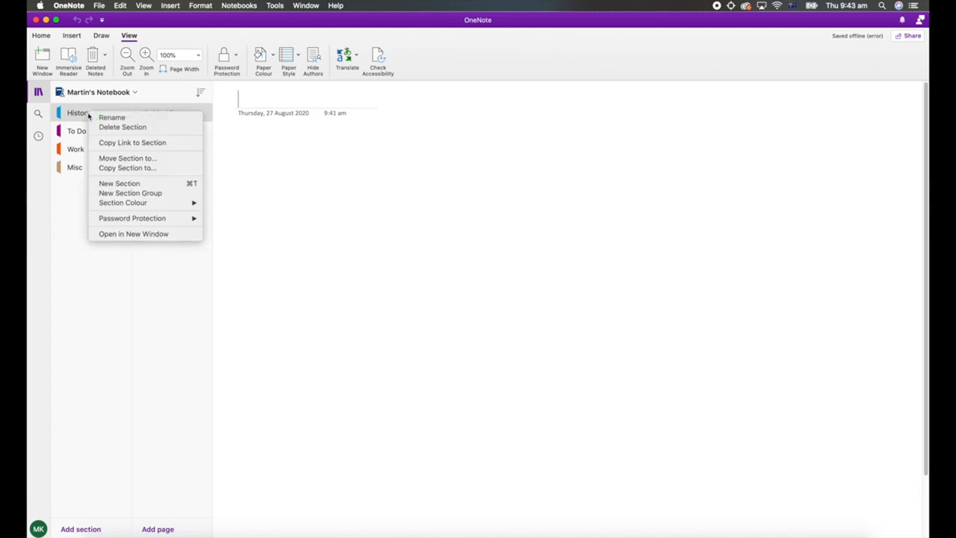
click(138, 170)
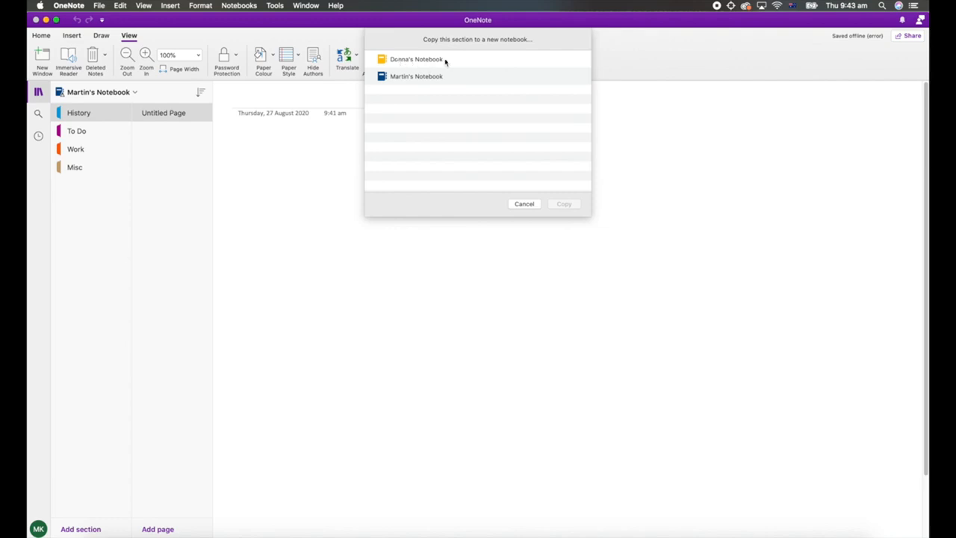
click(421, 62)
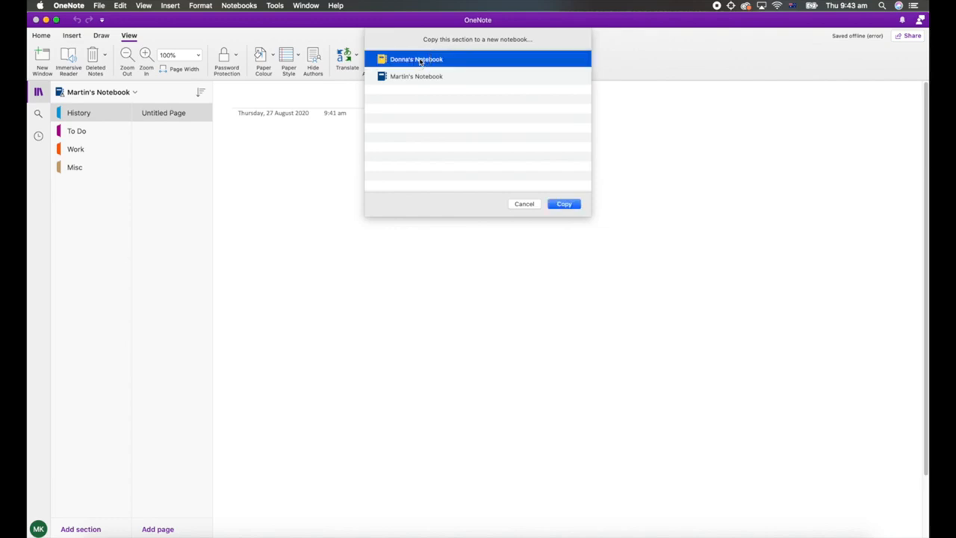
click(563, 205)
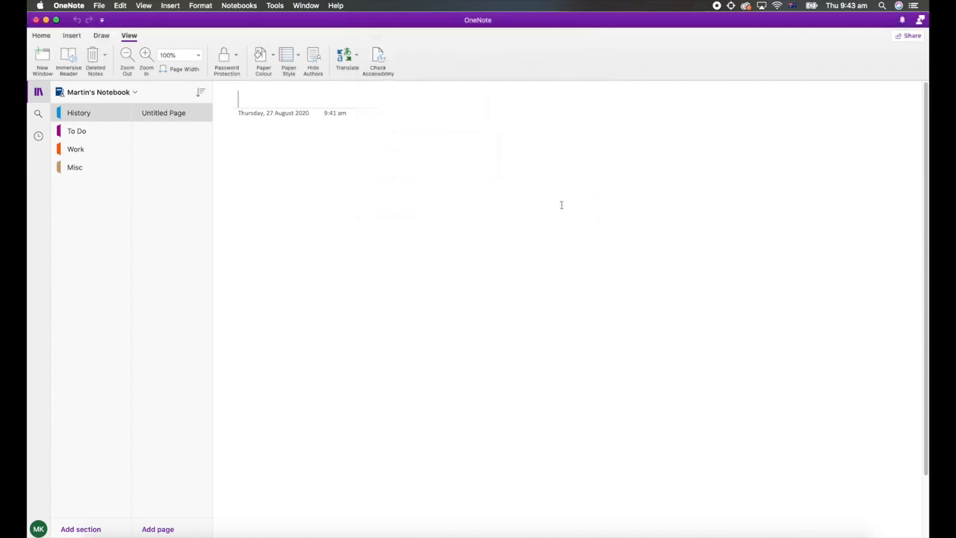
Return to the first notebook and view the copied History section.
click(102, 95)
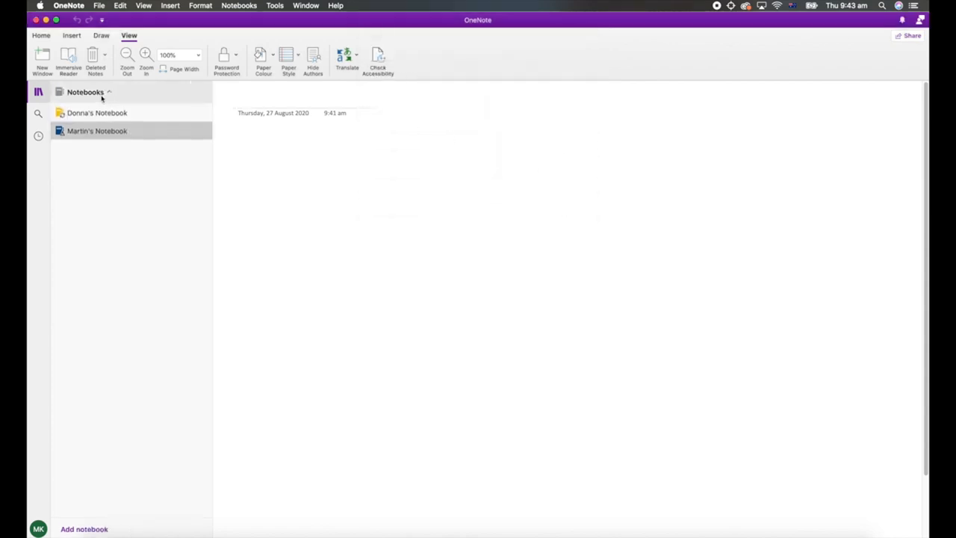
click(97, 113)
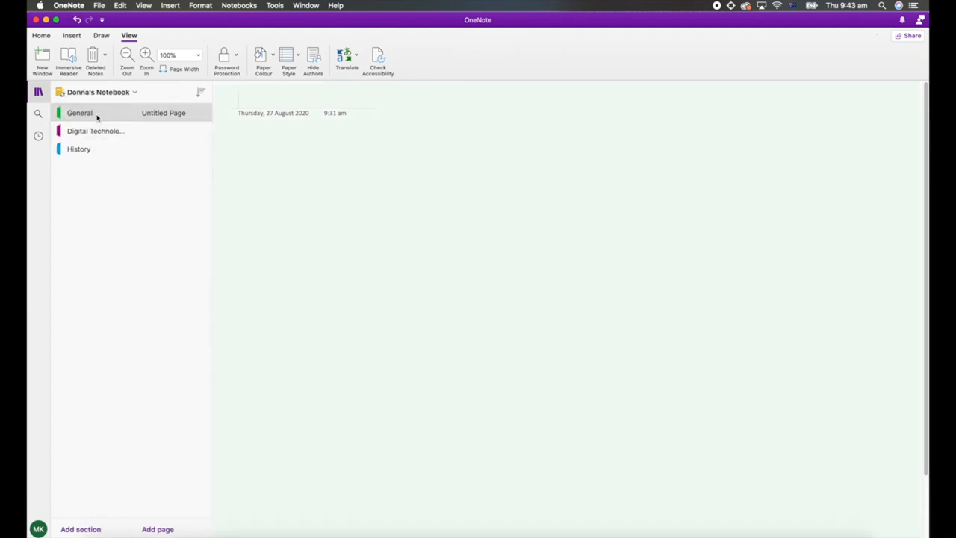
click(90, 149)
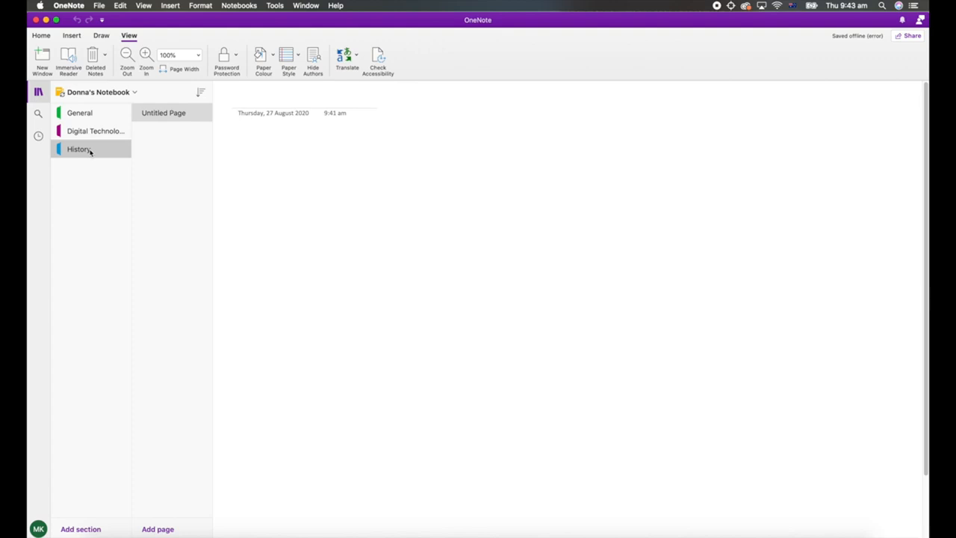
Move the Lesson 3 page from the Digital Technologies section to the General section of the same notebook.
click(93, 139)
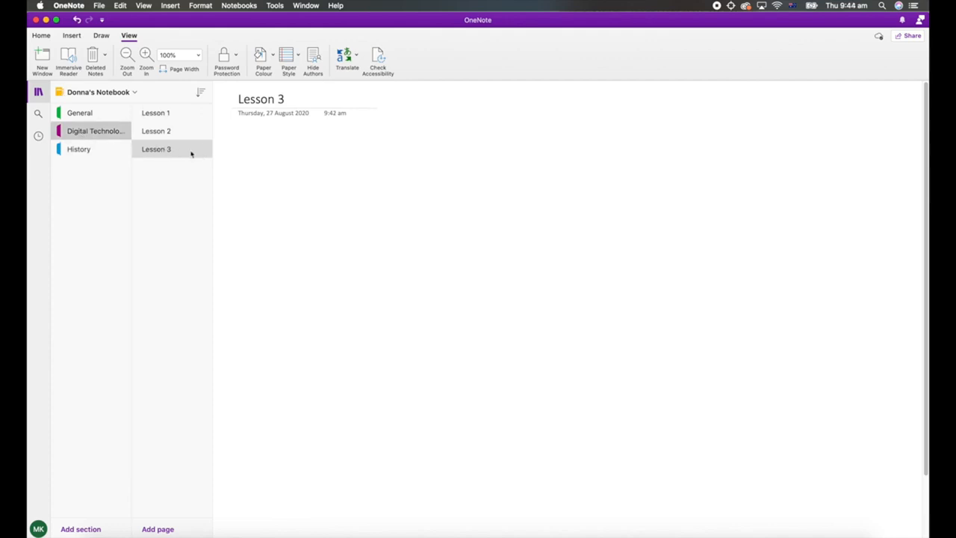
right_click(151, 151)
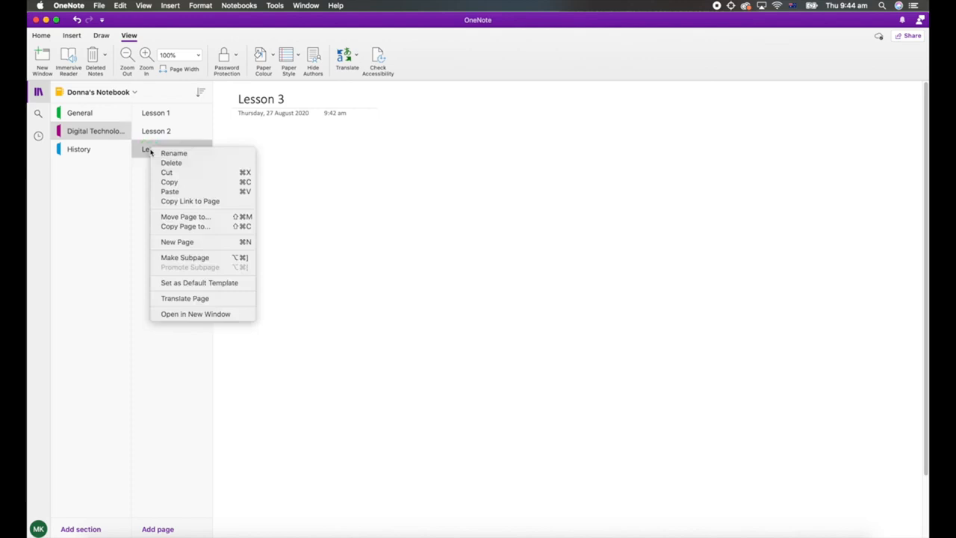
click(205, 217)
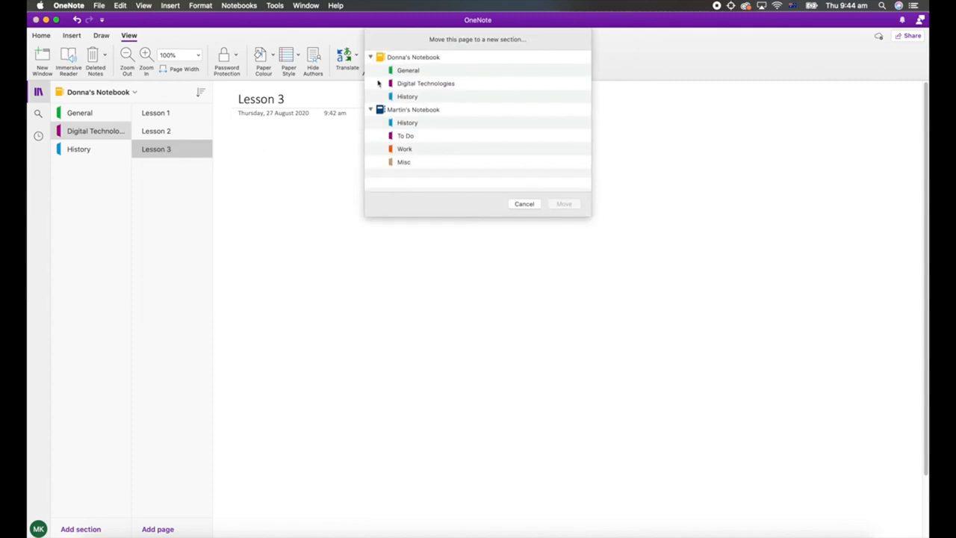
click(408, 72)
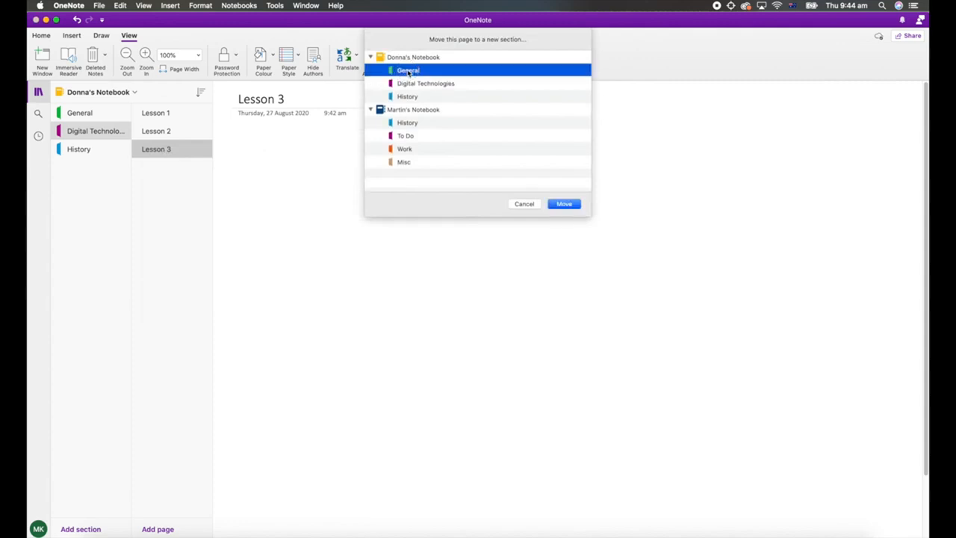
click(564, 205)
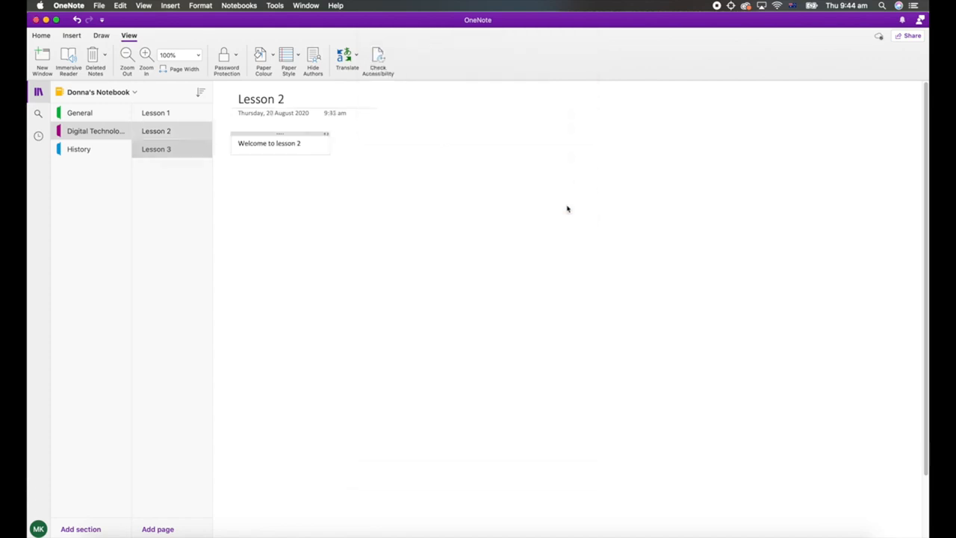
View the moved Lesson 3 page in the General section and return to the Digital Technologies section.
click(72, 112)
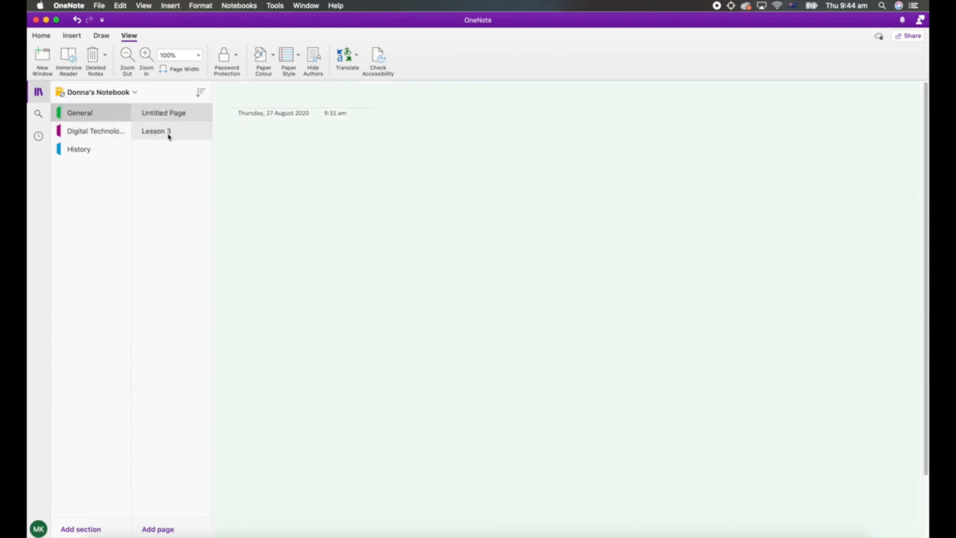
click(154, 131)
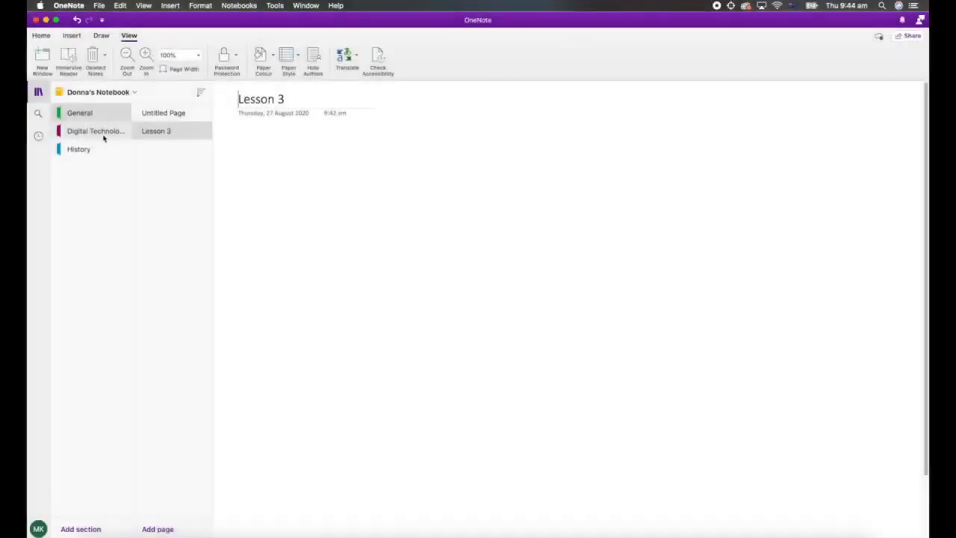
click(103, 135)
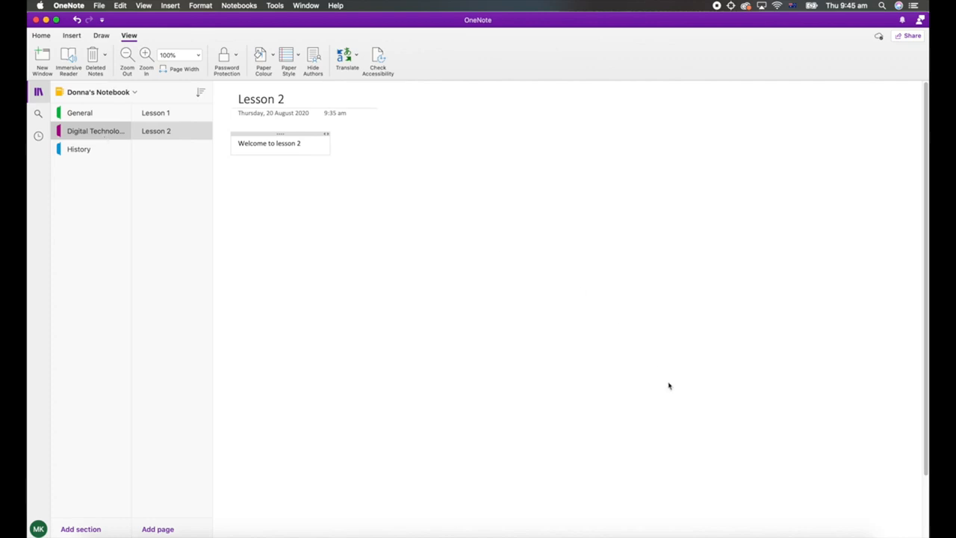
Insert How to get Microsoft Office for free.pdf from Finder's PDFs folder into Lesson 2 as an attachment and delete it again.
click(815, 533)
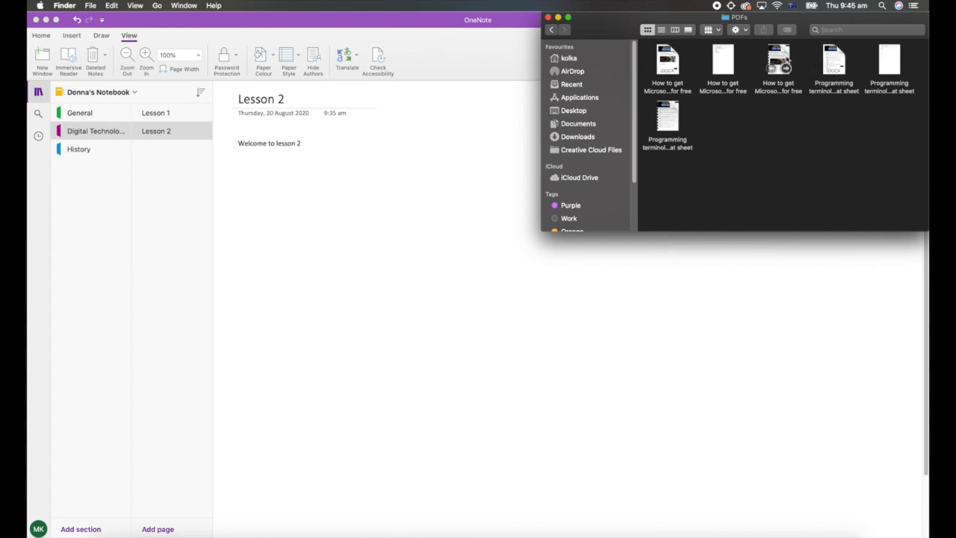
drag(777, 67, 277, 207)
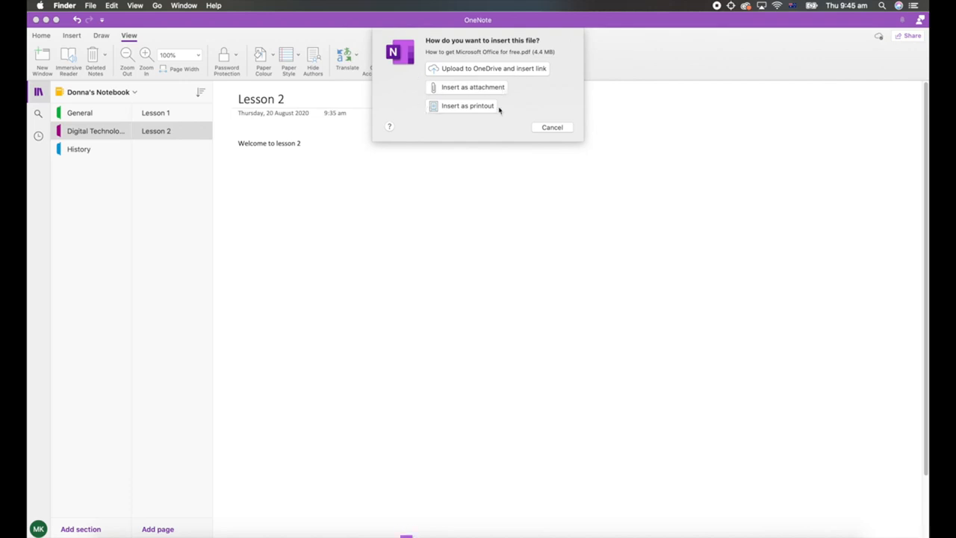
click(448, 89)
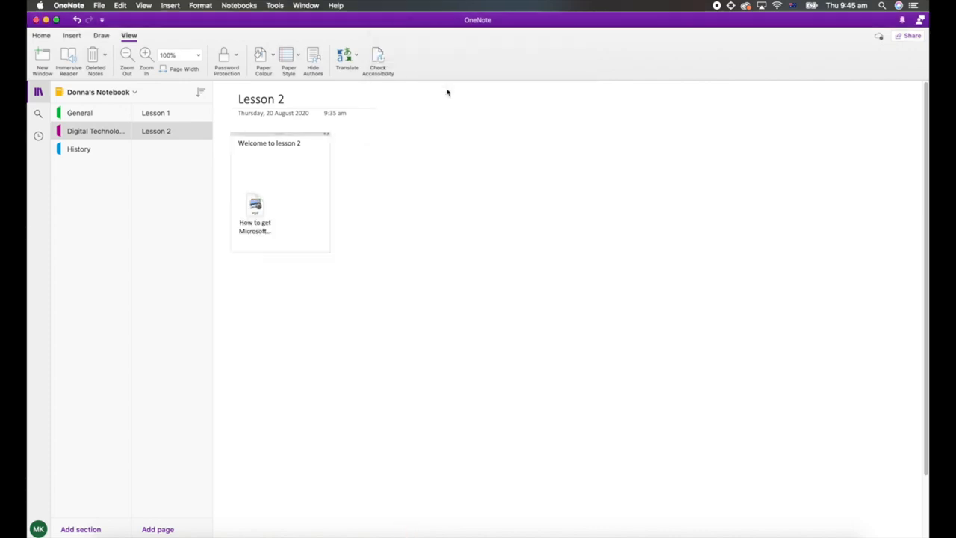
click(262, 218)
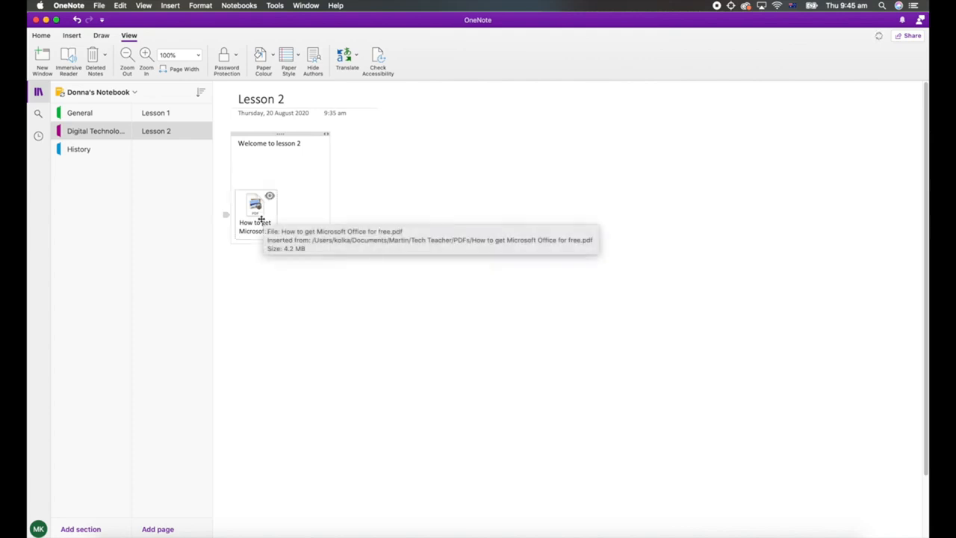
key(BackSpace)
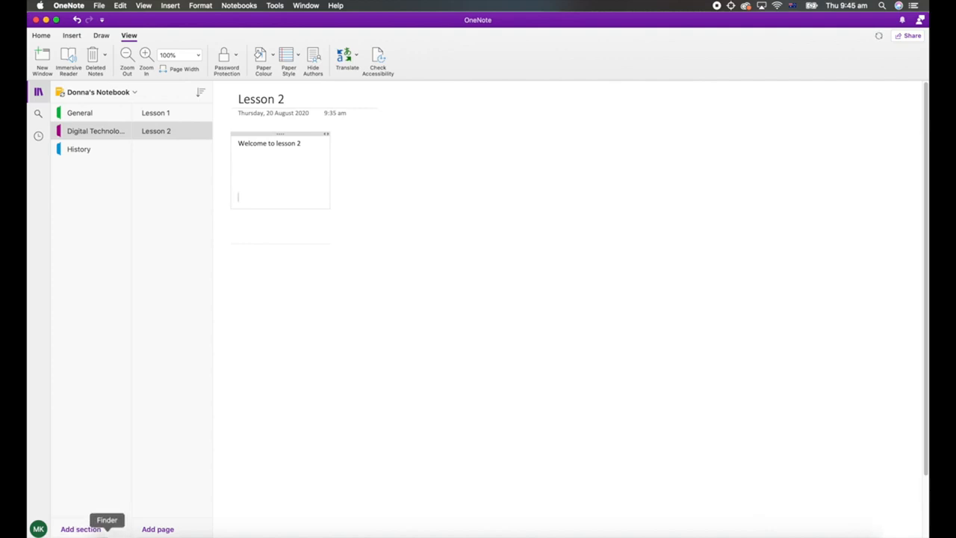
Insert How to get Microsoft Office for free.pdf from Finder's PDFs folder into the Lesson 2 page as a printout.
click(110, 535)
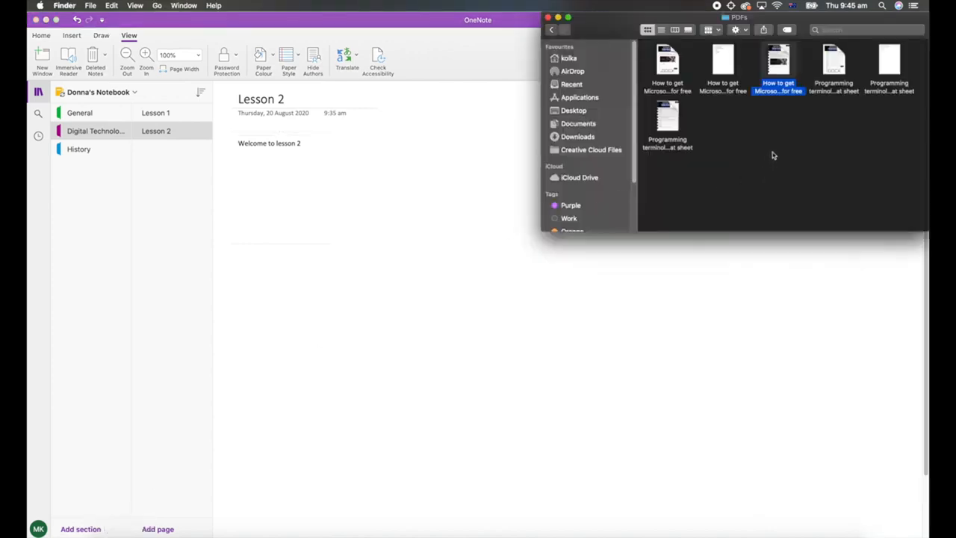
drag(782, 69, 266, 190)
click(428, 127)
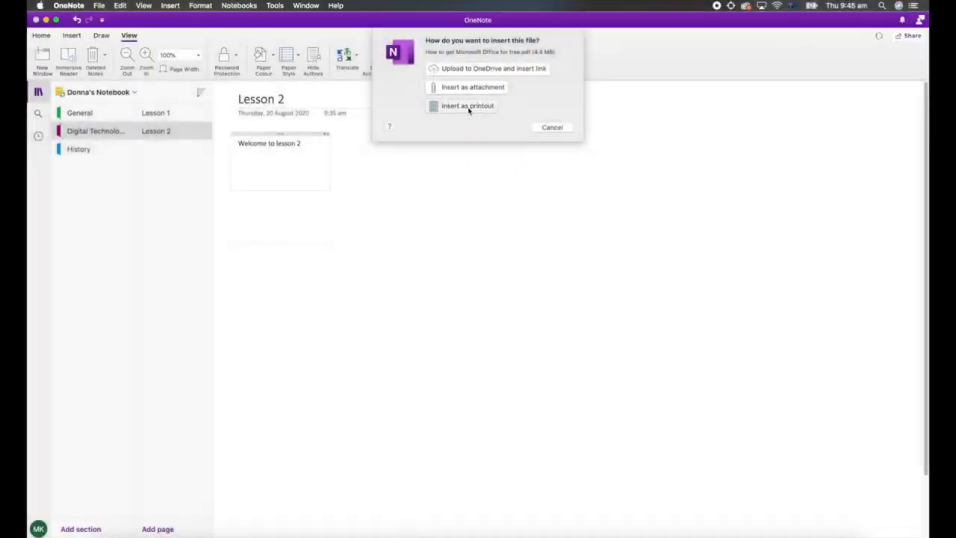
click(469, 106)
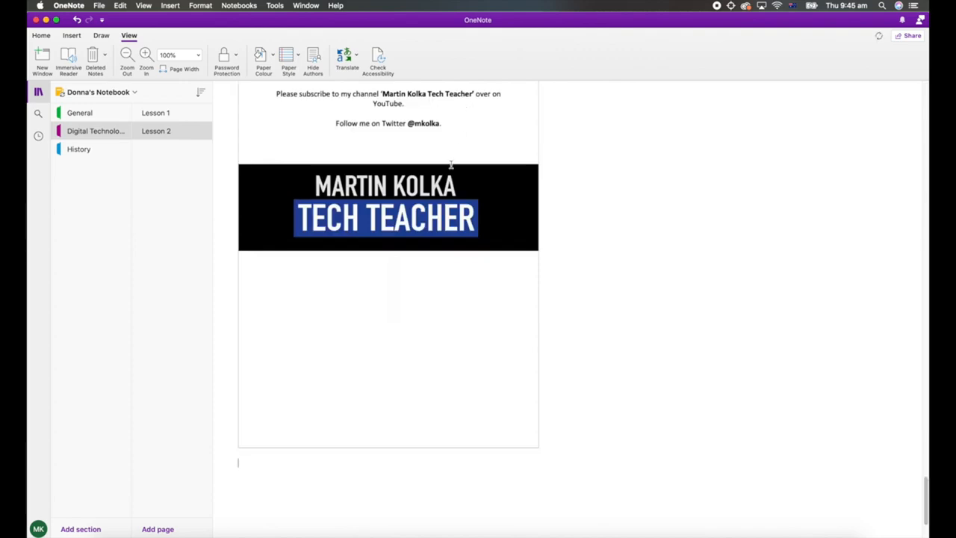
Review the inserted PDF printout on the Lesson 2 page from its last page back up to the page title.
scroll(435, 194, up, 15)
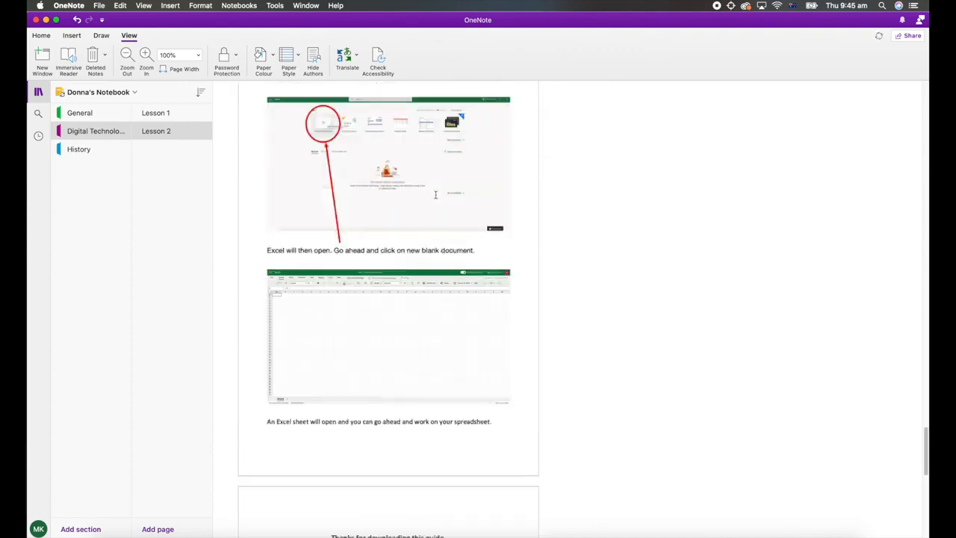
scroll(435, 195, up, 15)
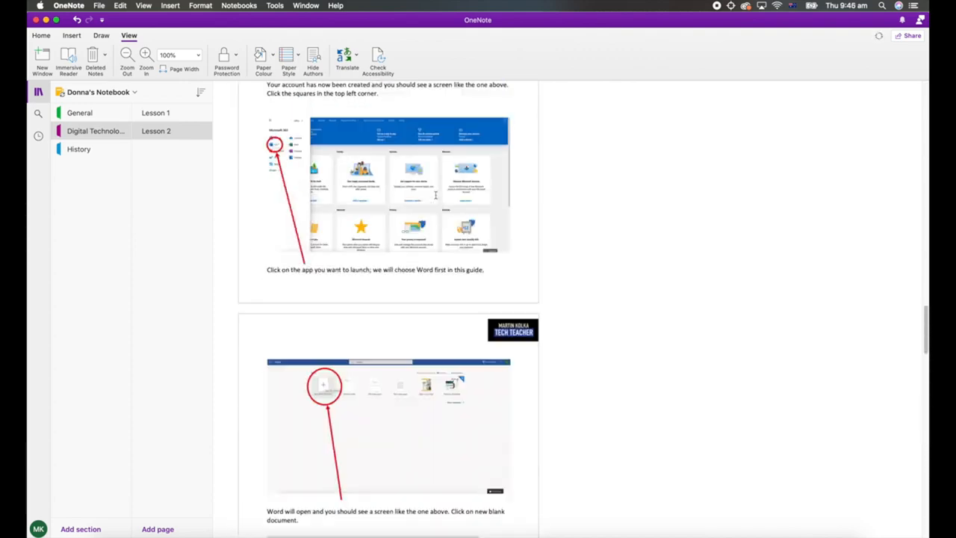
scroll(435, 195, up, 15)
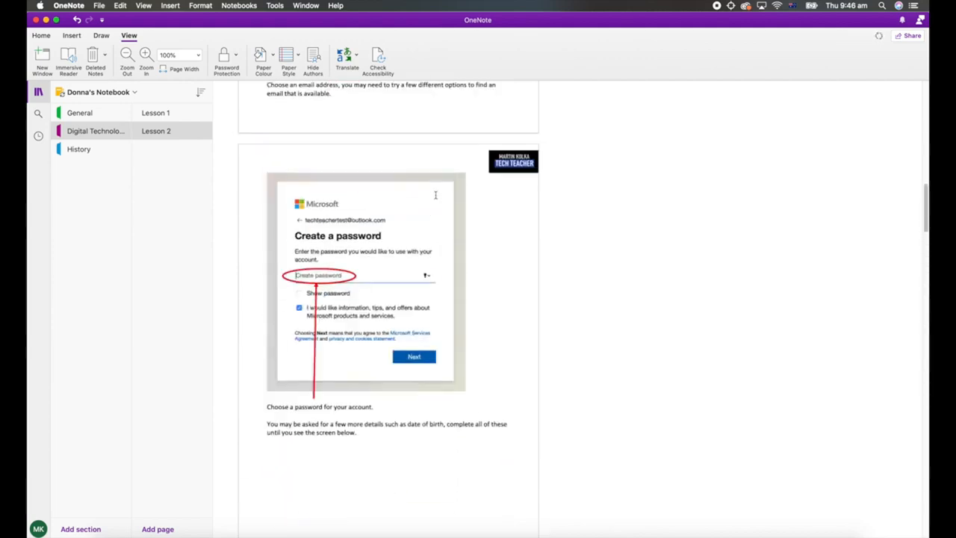
scroll(435, 195, up, 10)
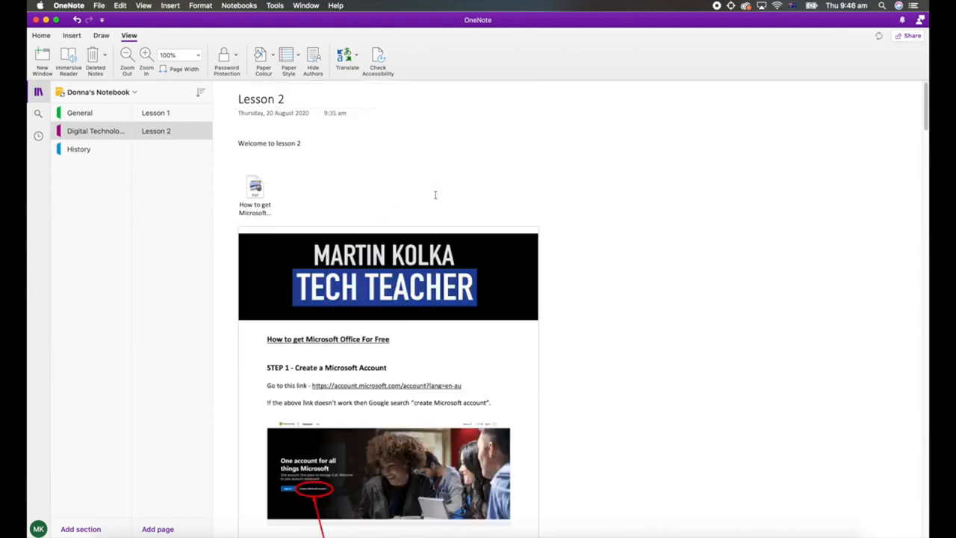
scroll(435, 195, down, 3)
scroll(436, 195, up, 3)
scroll(436, 195, down, 3)
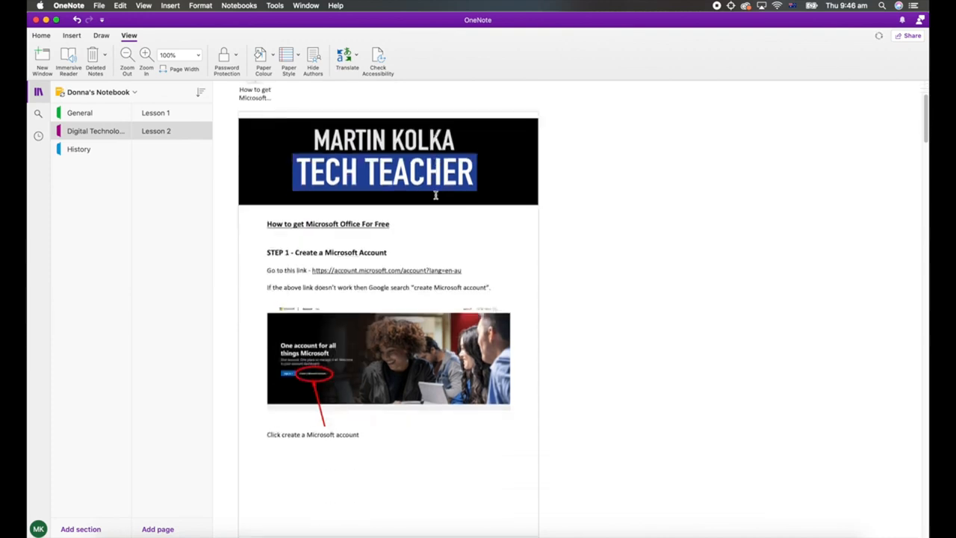
scroll(436, 195, up, 3)
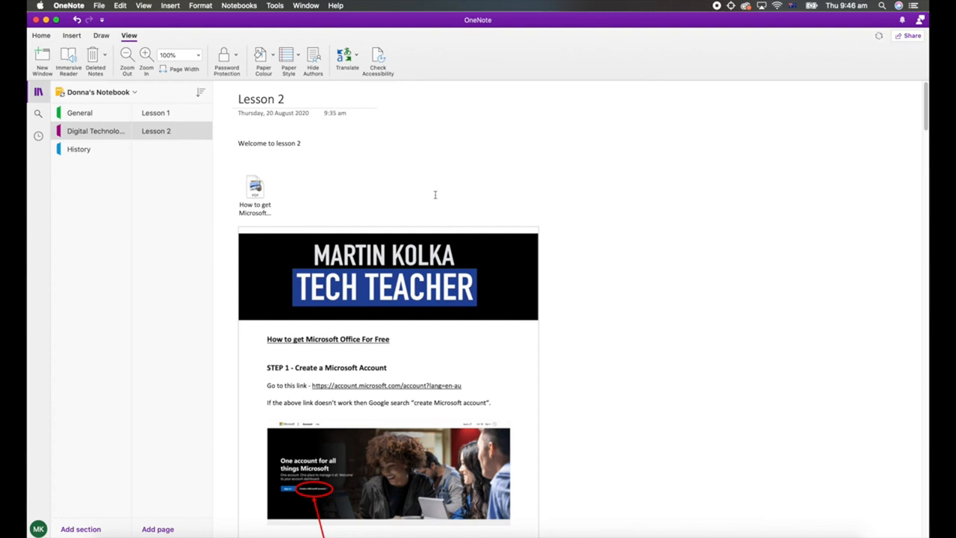
Add a note below the Swift logo on the Lesson 1 page with the lines "Link to History" and "Link to start coding".
click(157, 113)
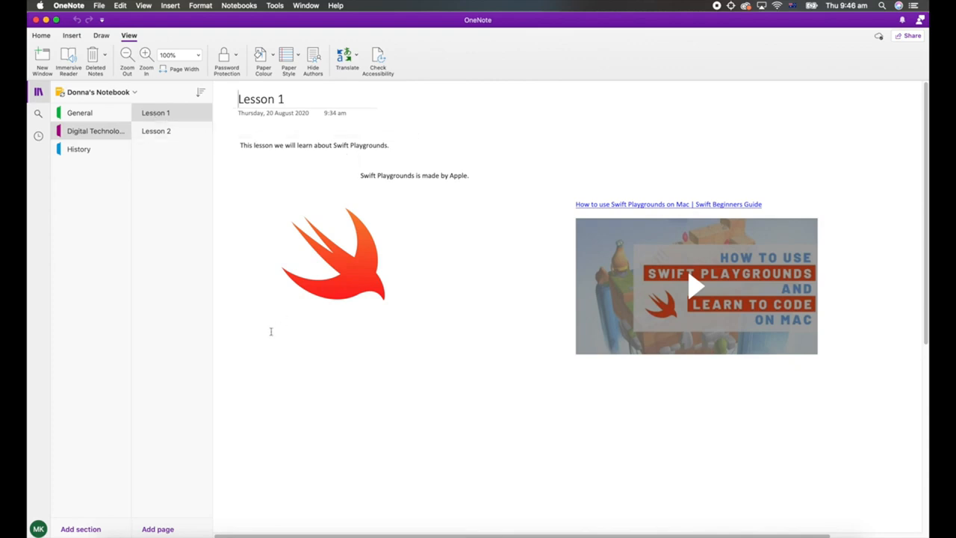
click(244, 358)
text(Link )
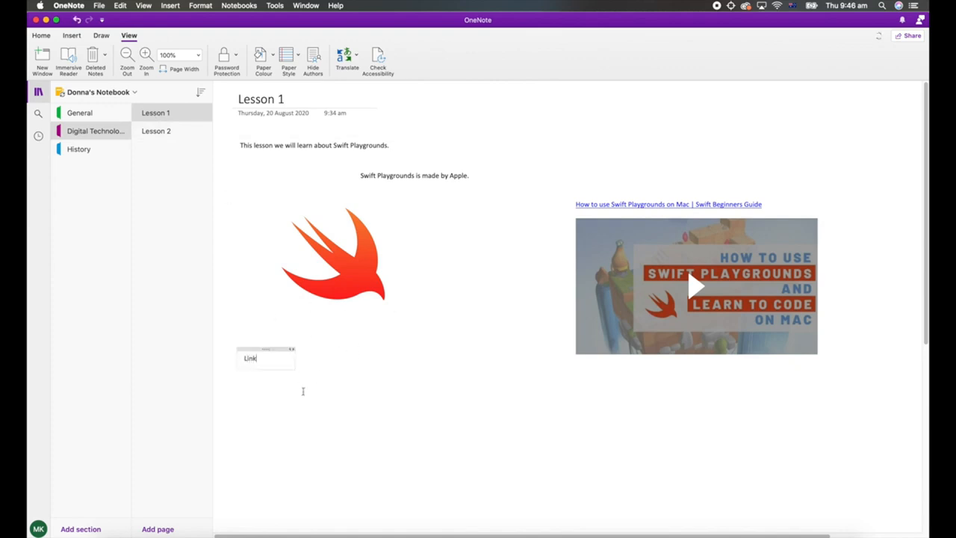
text(to History)
key(Return)
text(Link)
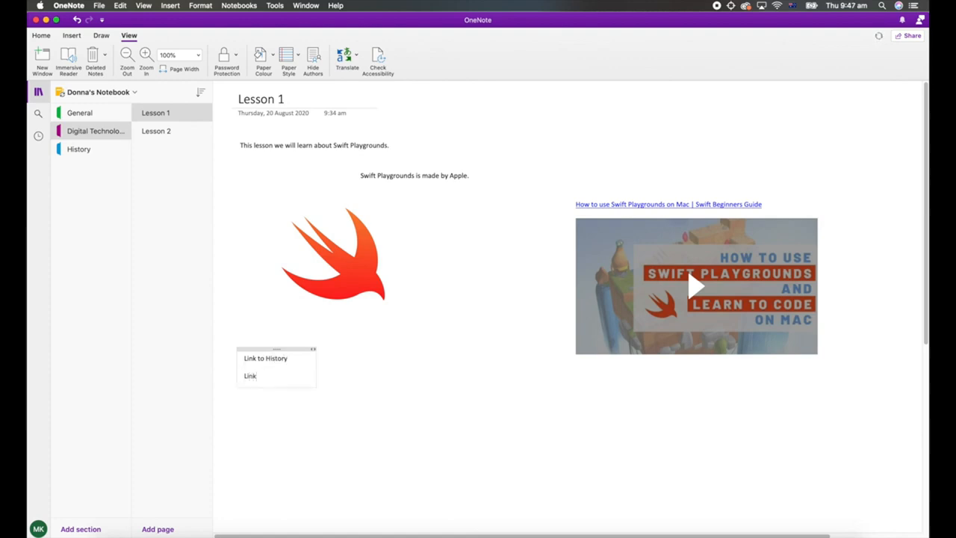
text( to start coding)
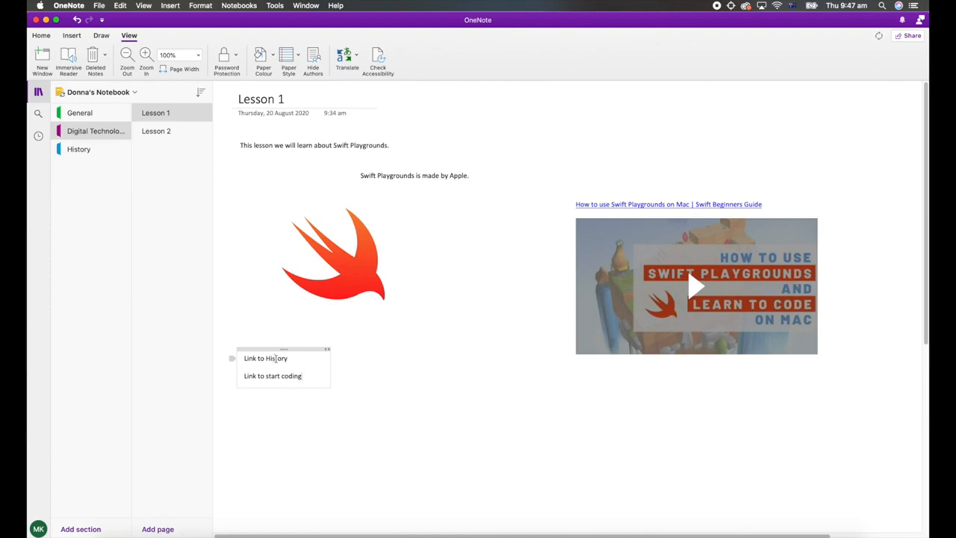
Copy the link to the History section and return to the Digital Technologies section.
right_click(85, 152)
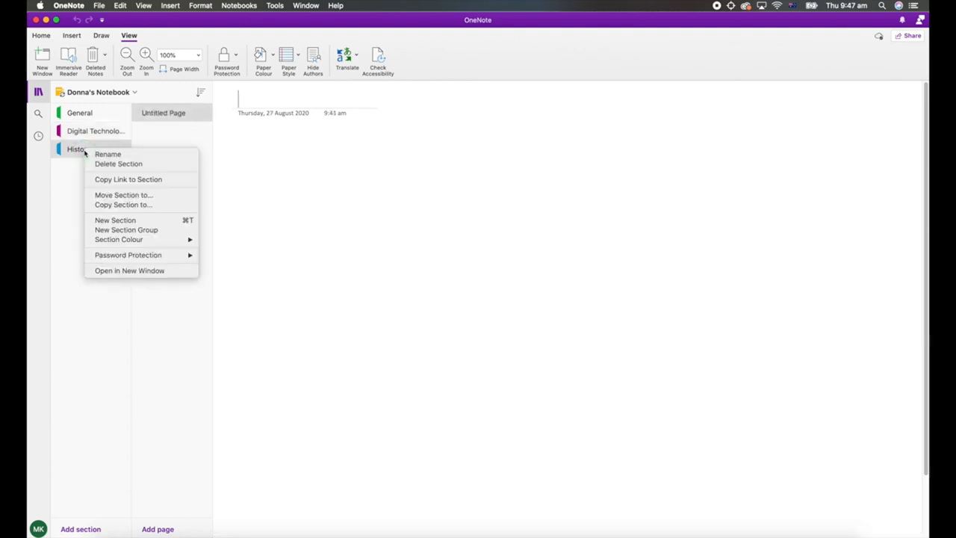
click(152, 181)
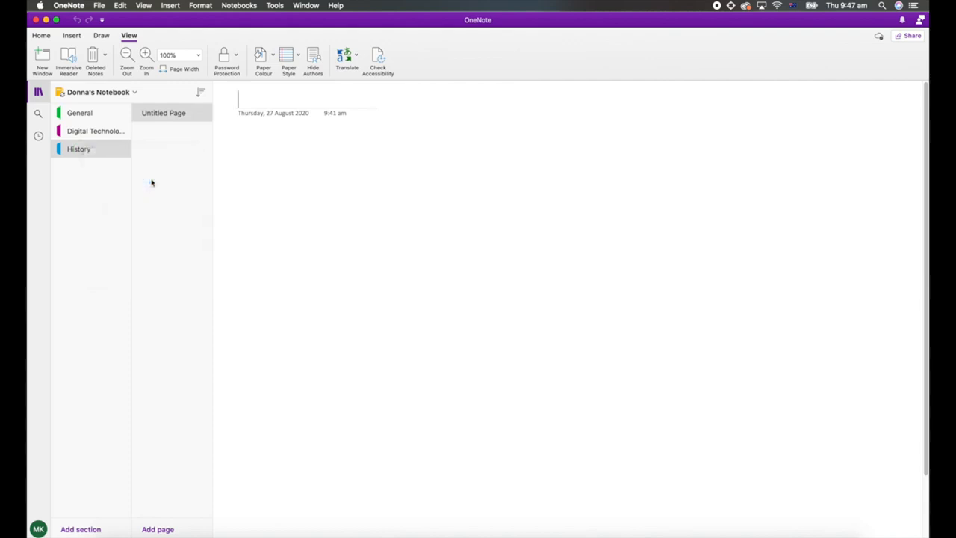
click(95, 134)
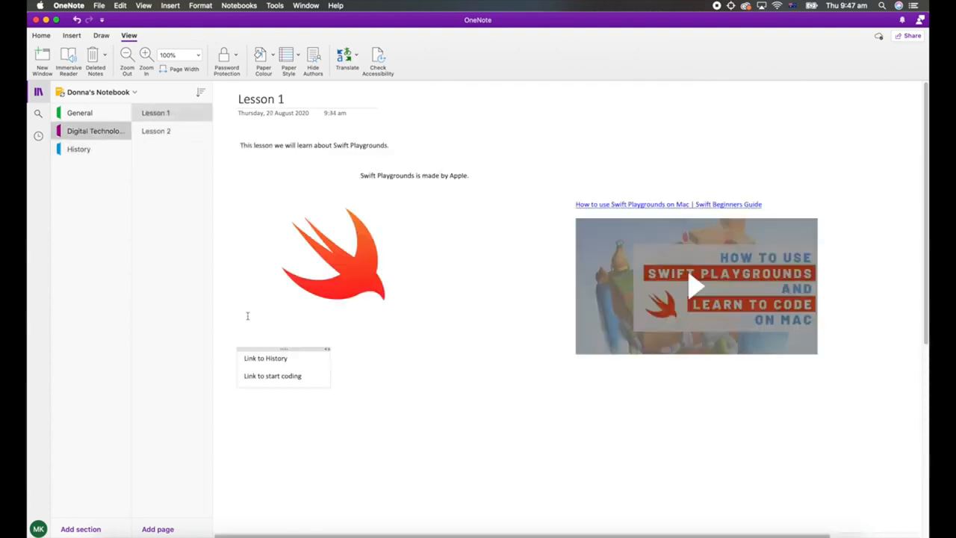
Turn the text "Link to History" into a hyperlink using the copied section link as its address.
drag(289, 359, 244, 359)
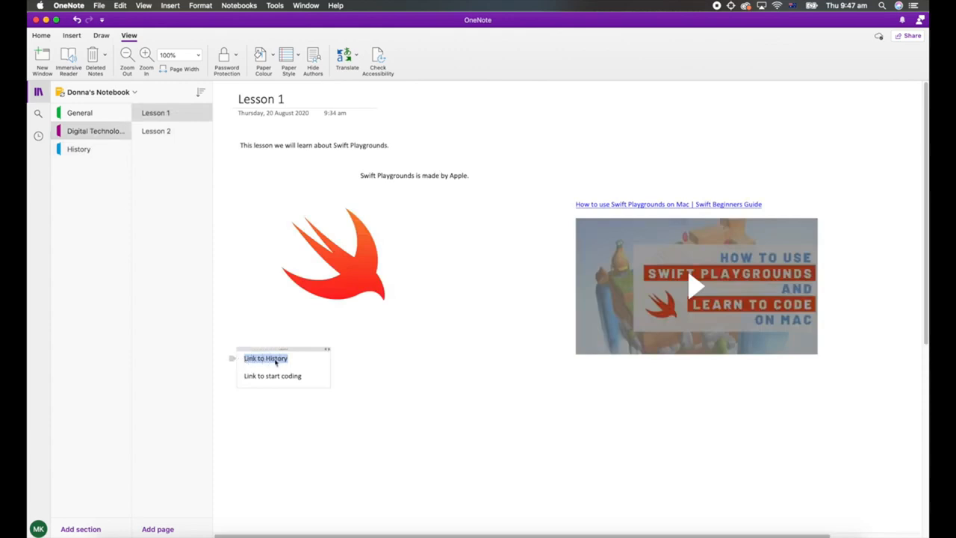
right_click(276, 362)
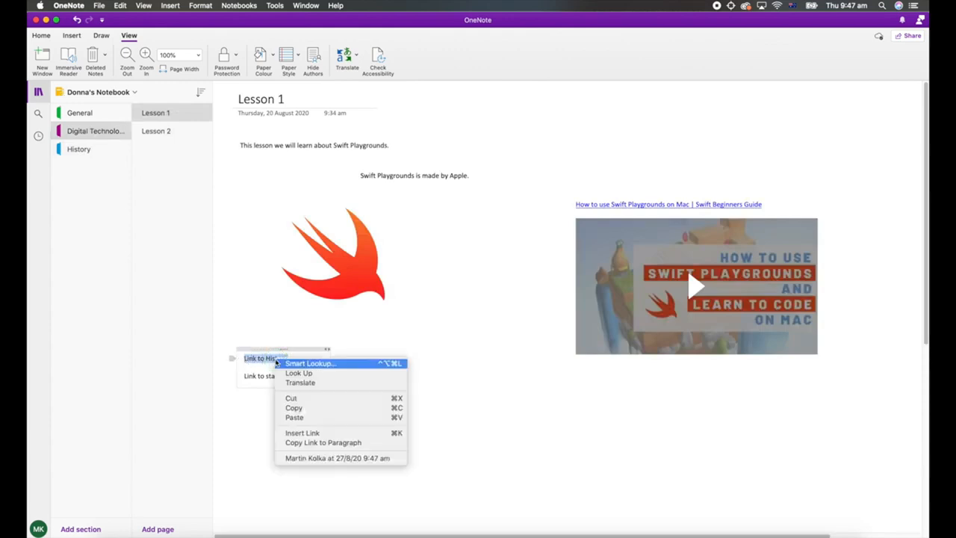
click(303, 434)
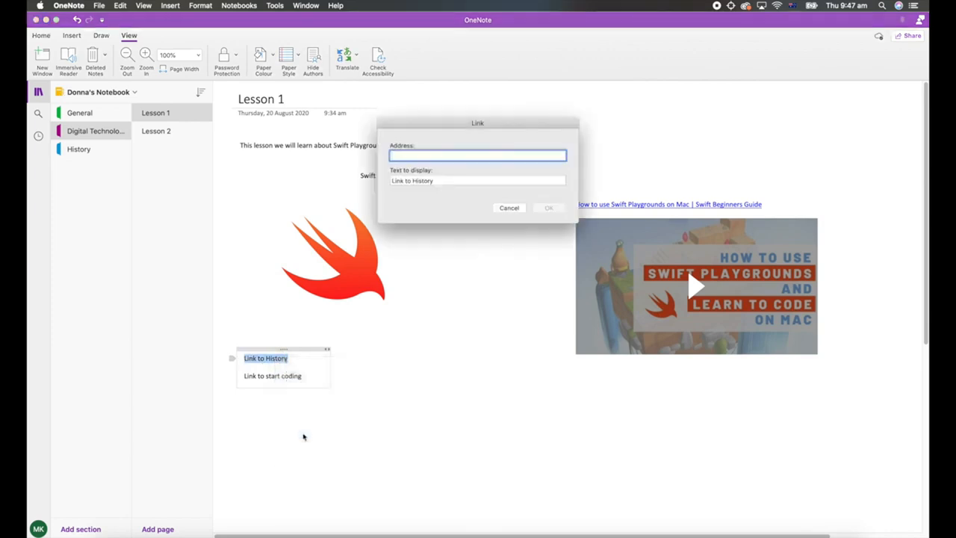
right_click(406, 156)
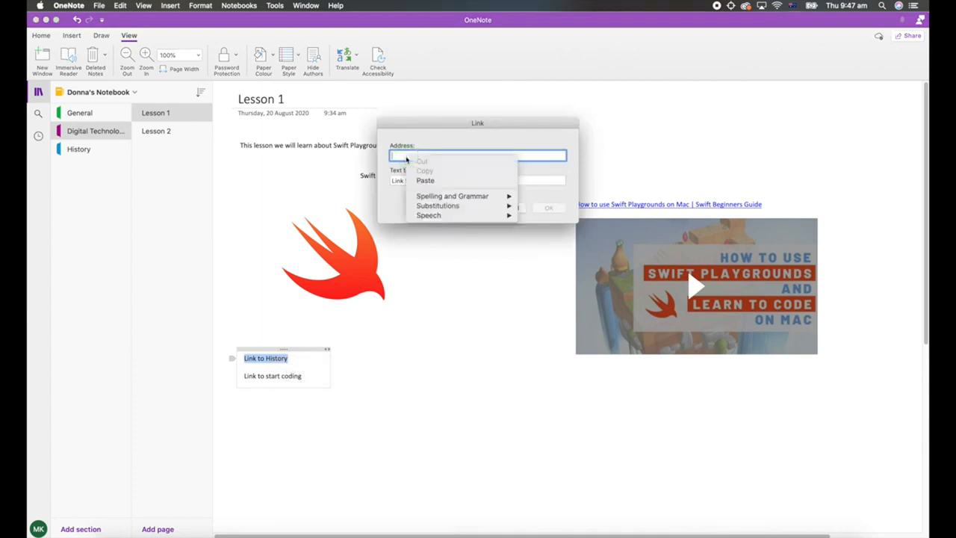
click(424, 181)
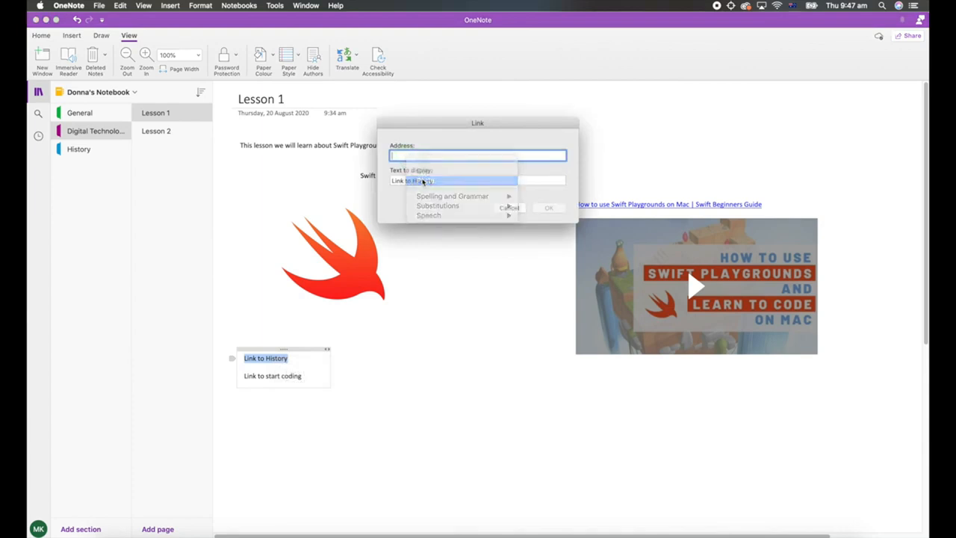
click(550, 209)
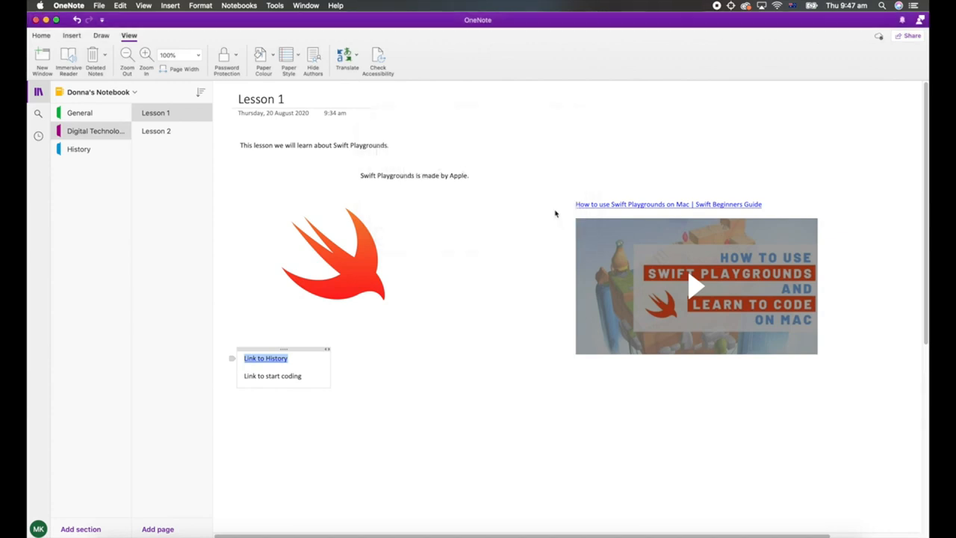
Test the "Link to History" hyperlink and return to the Digital Technologies section.
click(386, 369)
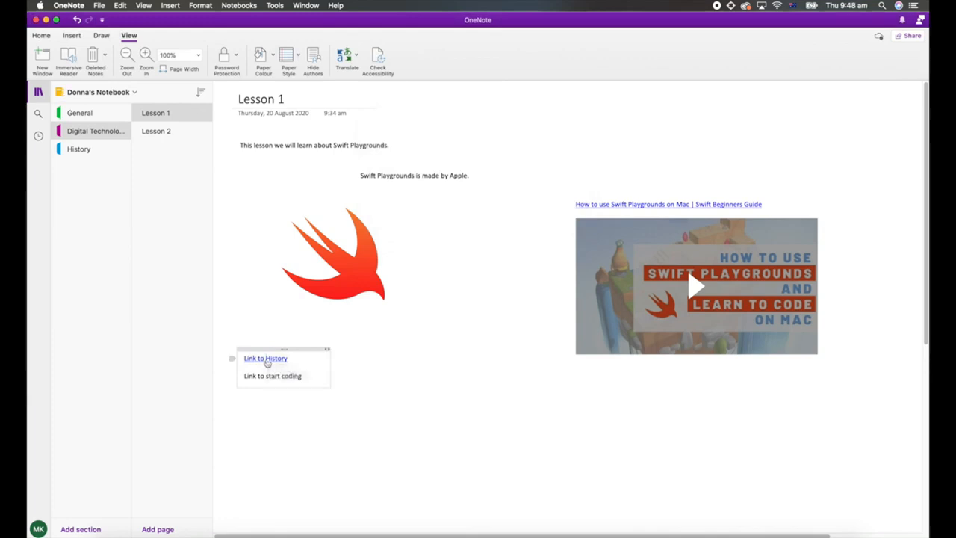
click(248, 360)
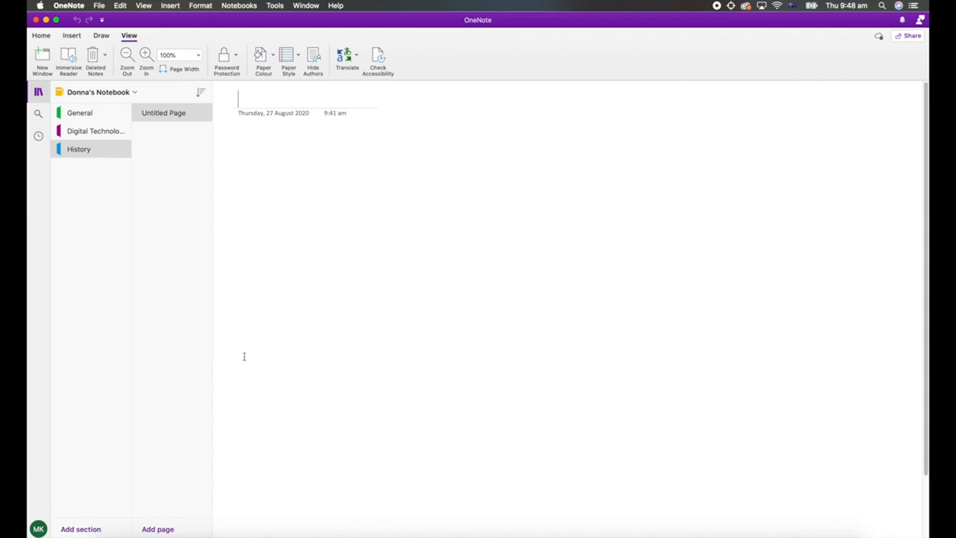
click(100, 134)
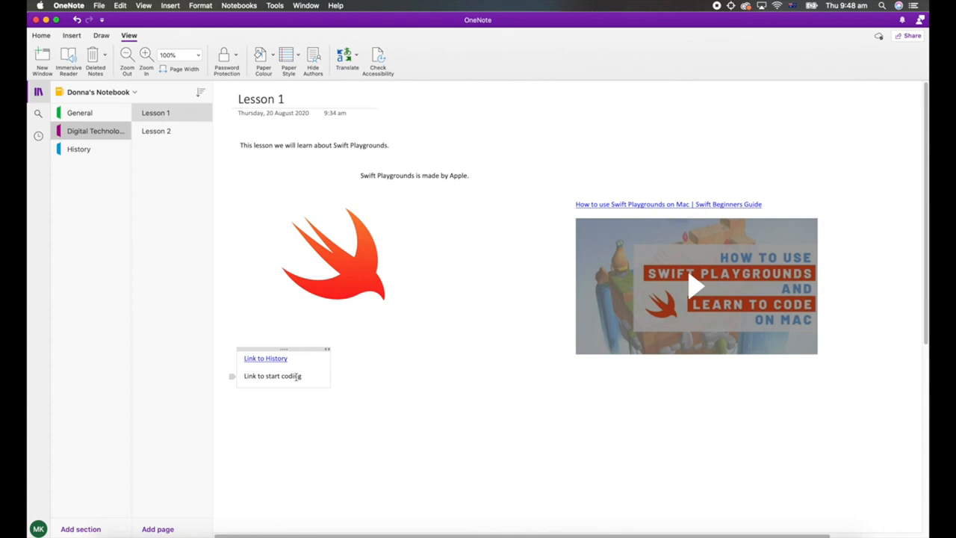
Copy the link to the paragraph "Lets try coding with Swift." at the bottom of the Lesson 1 page.
scroll(297, 376, down, 6)
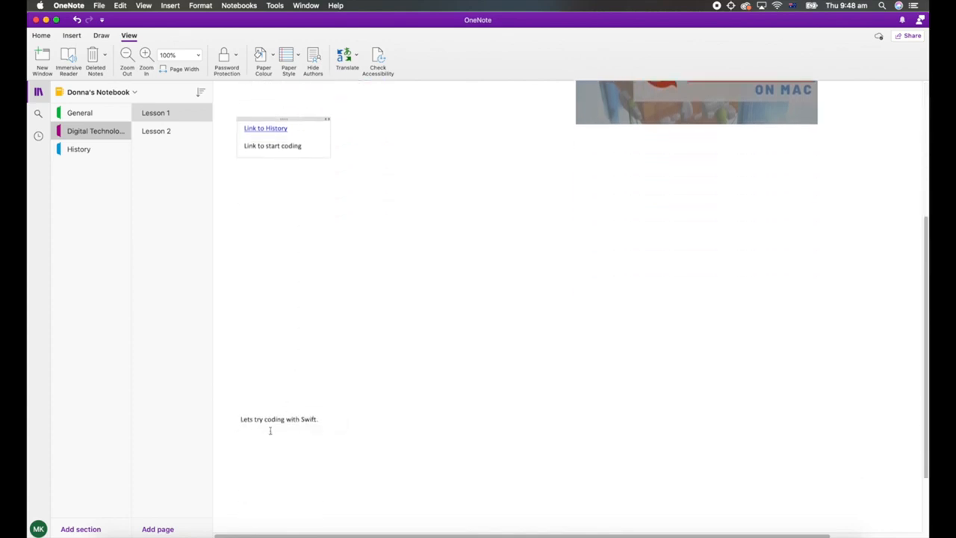
click(271, 420)
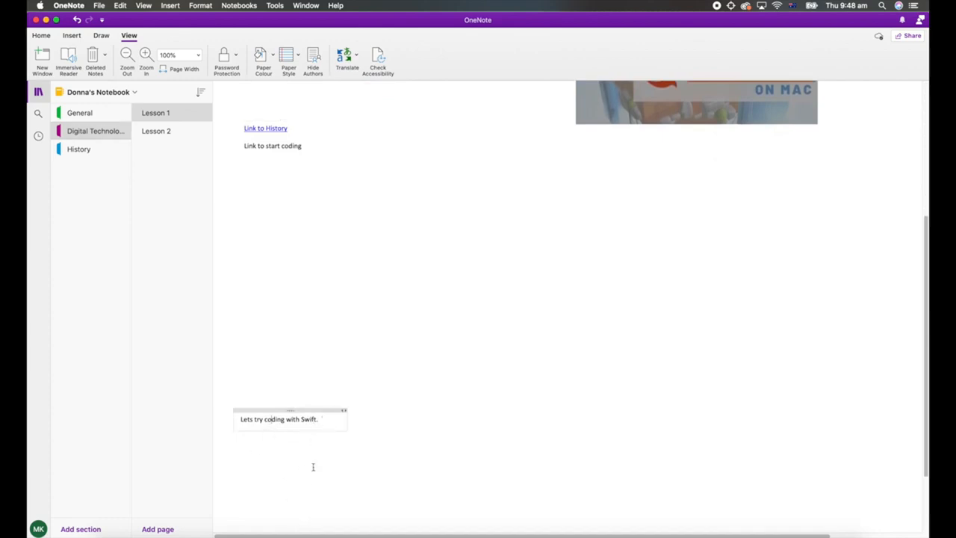
drag(326, 420, 312, 415)
triple_click(312, 415)
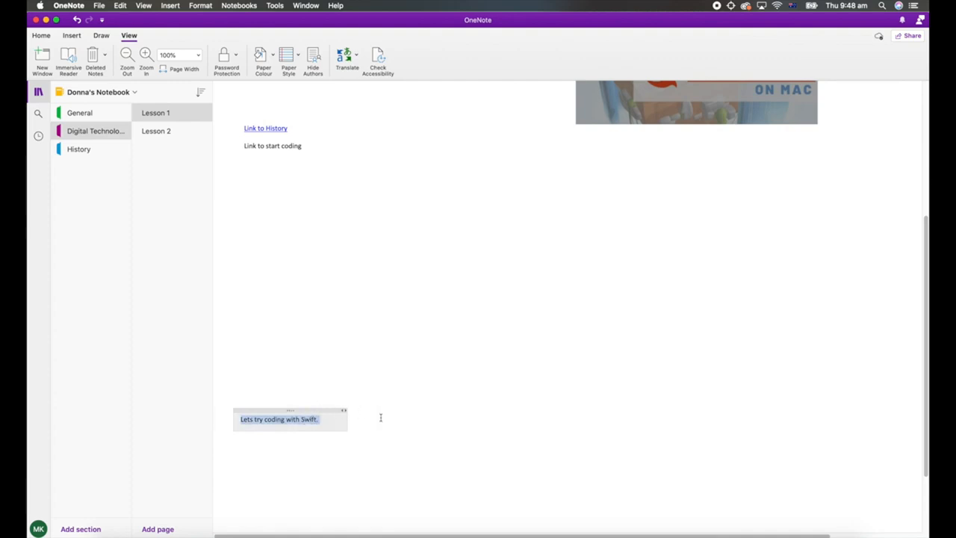
click(313, 418)
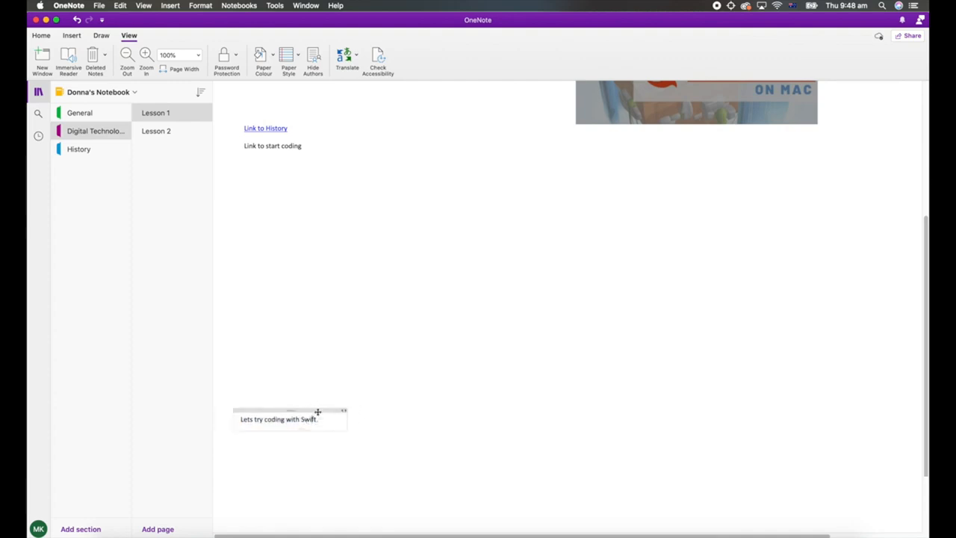
right_click(319, 415)
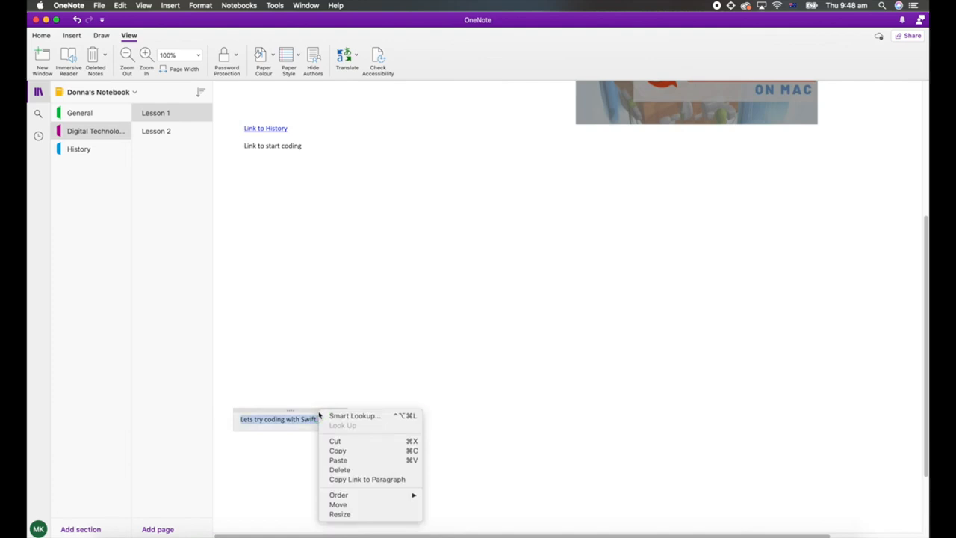
click(379, 479)
Turn the text "Link to start coding" into a hyperlink using the copied paragraph link as its address.
scroll(375, 475, up, 3)
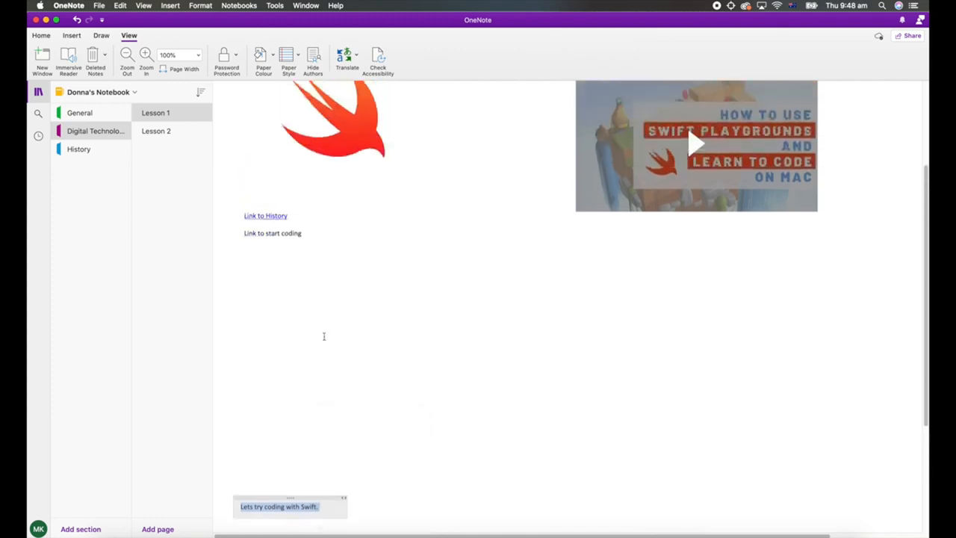
click(280, 239)
drag(307, 234, 241, 232)
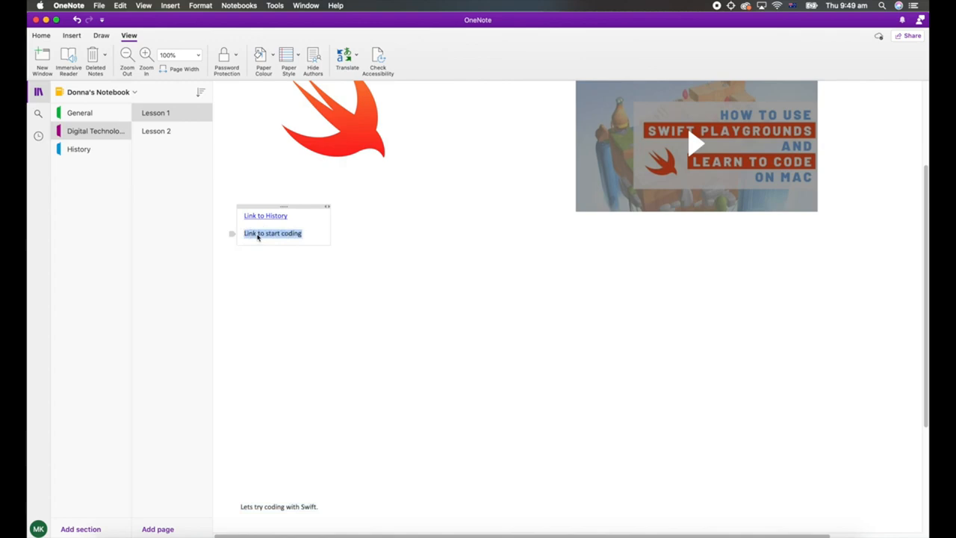
right_click(268, 237)
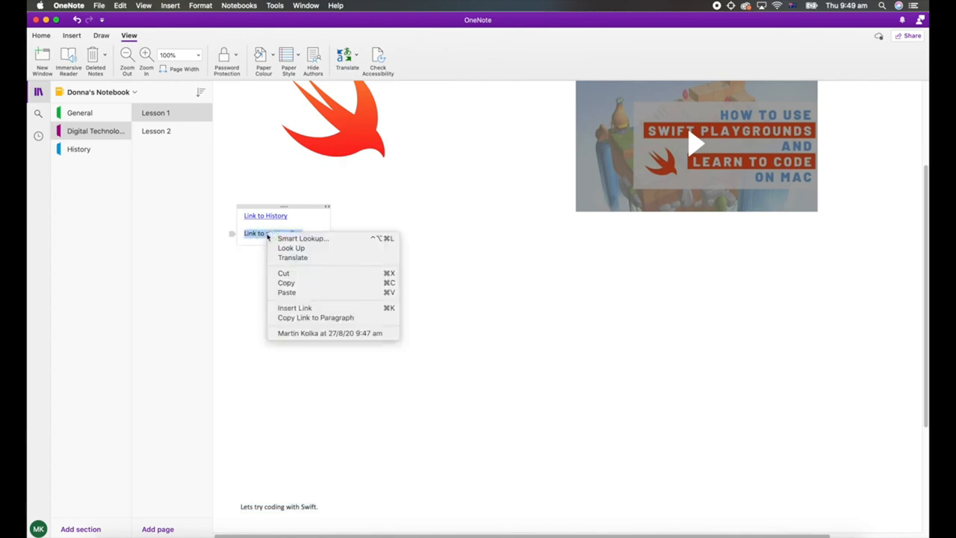
click(306, 309)
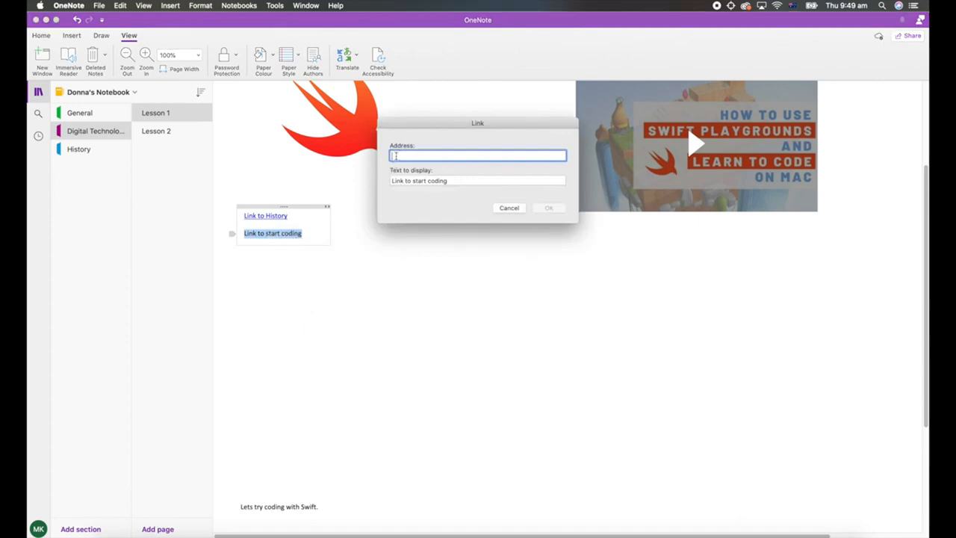
right_click(395, 156)
click(405, 177)
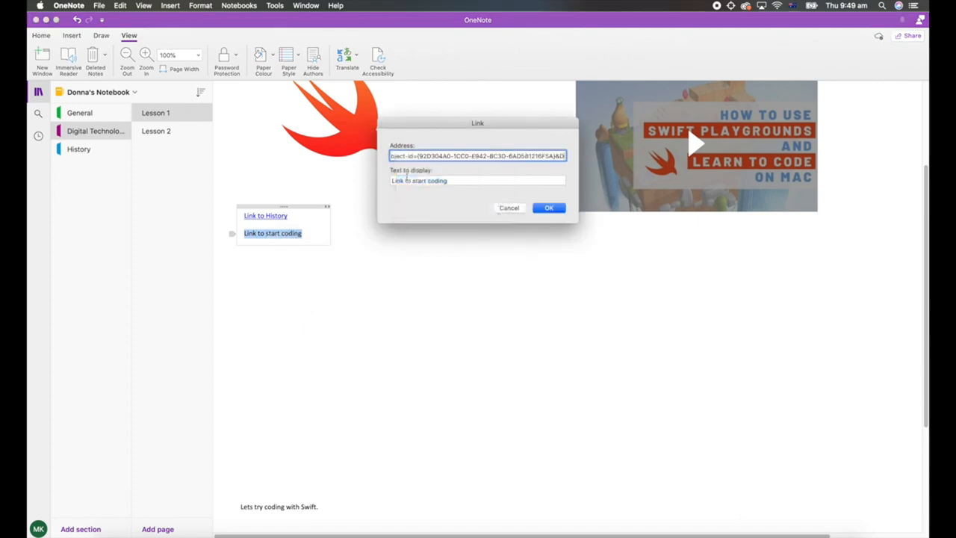
click(549, 208)
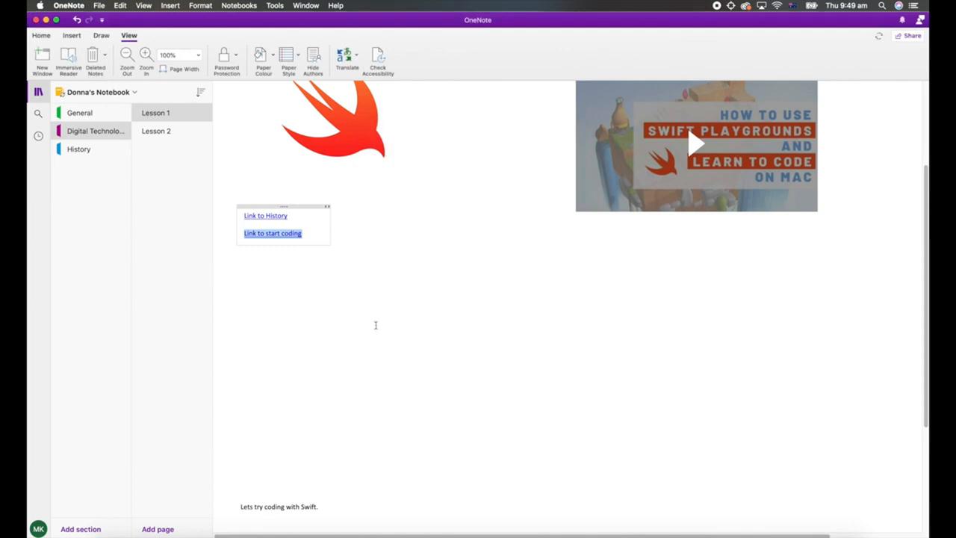
Test the "Link to start coding" hyperlink from the top of the Lesson 1 page and go back up the page.
scroll(378, 328, up, 5)
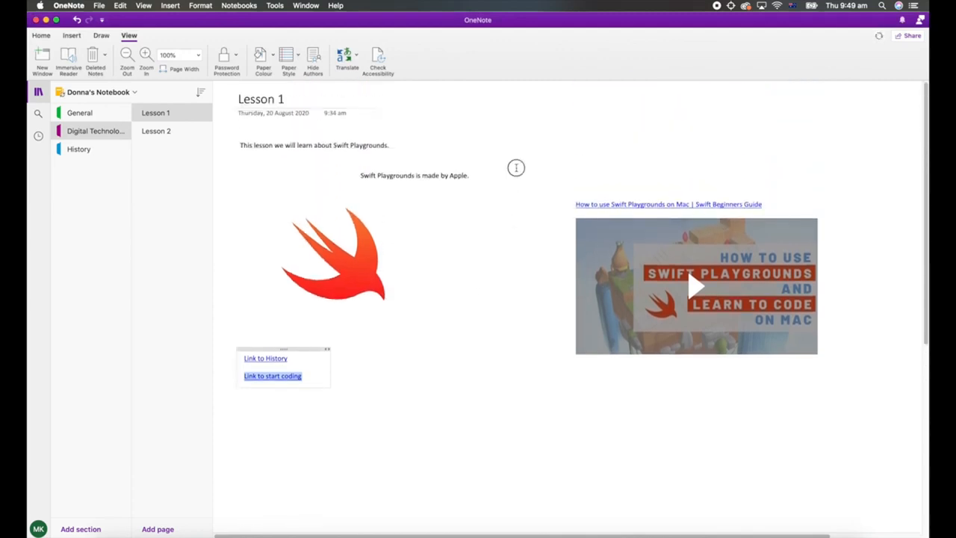
click(517, 167)
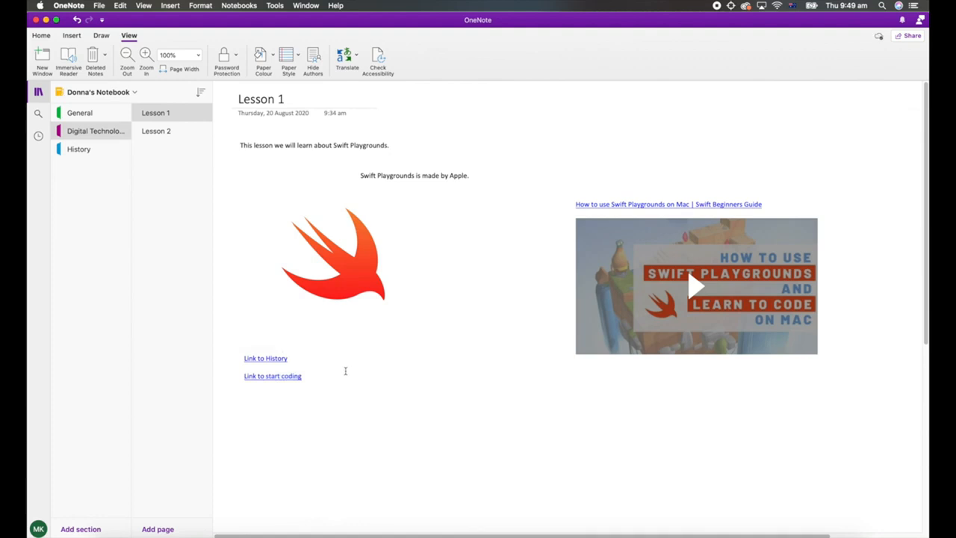
click(276, 377)
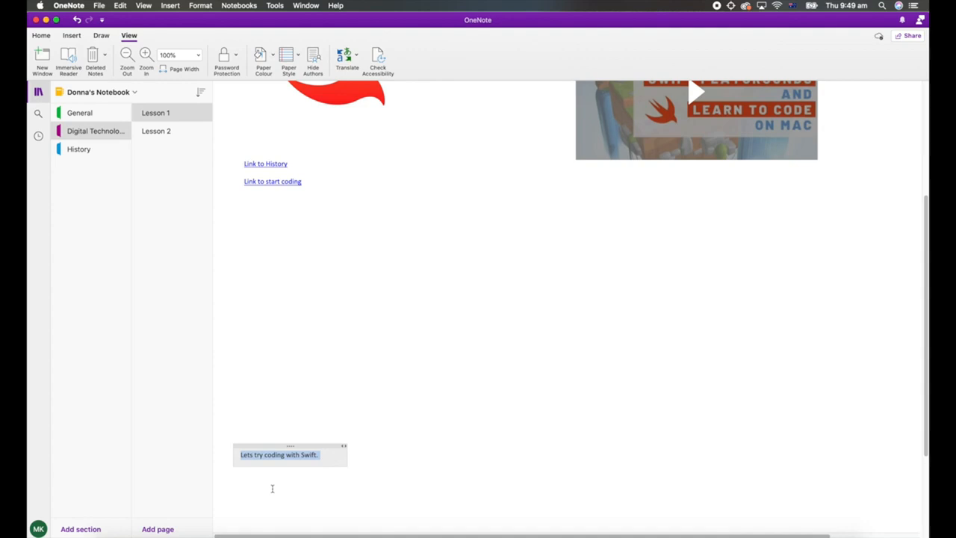
scroll(272, 488, up, 5)
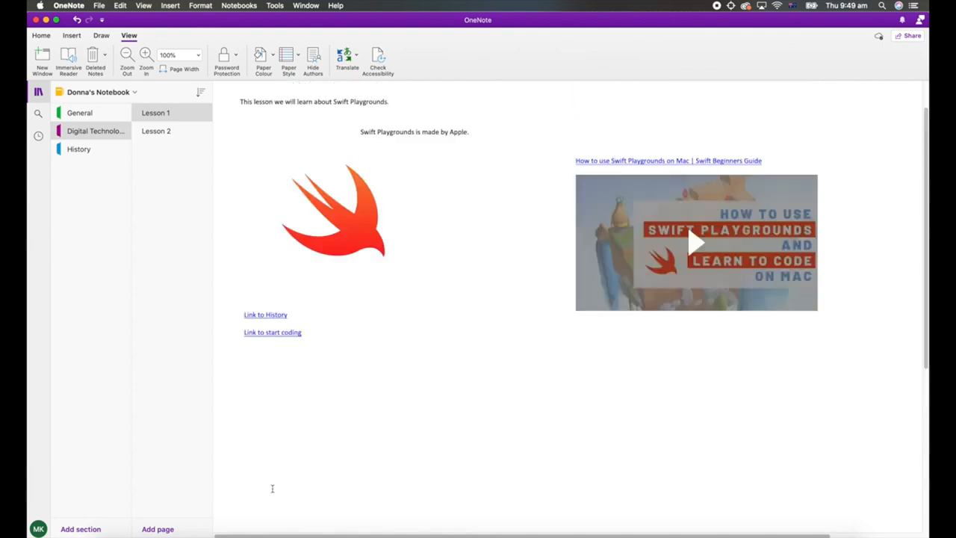